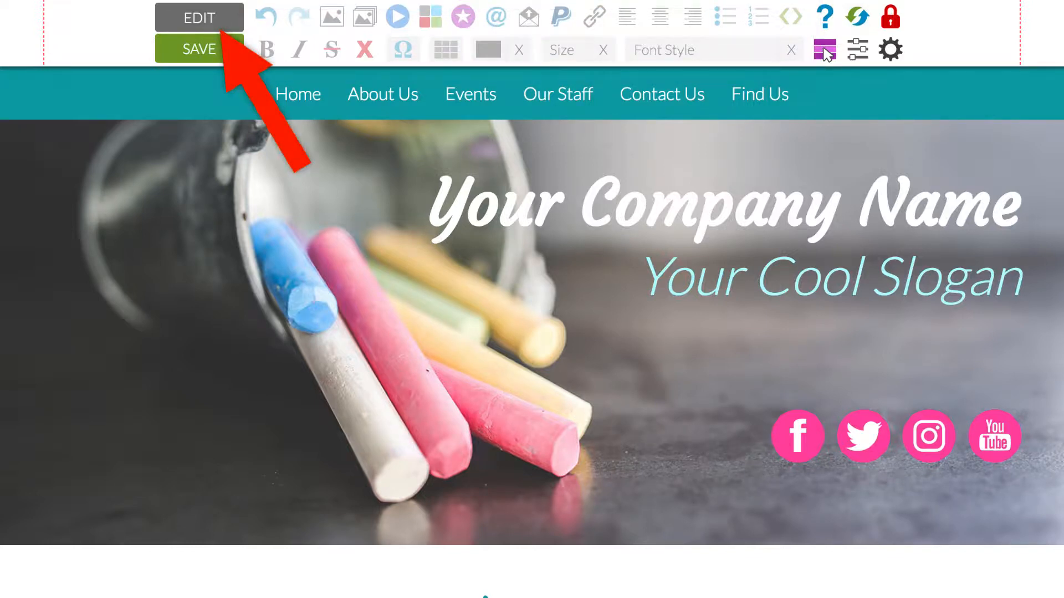
- Turn on page editing, examine the outlined editable areas down to the email list form, and turn editing off
click(199, 21)
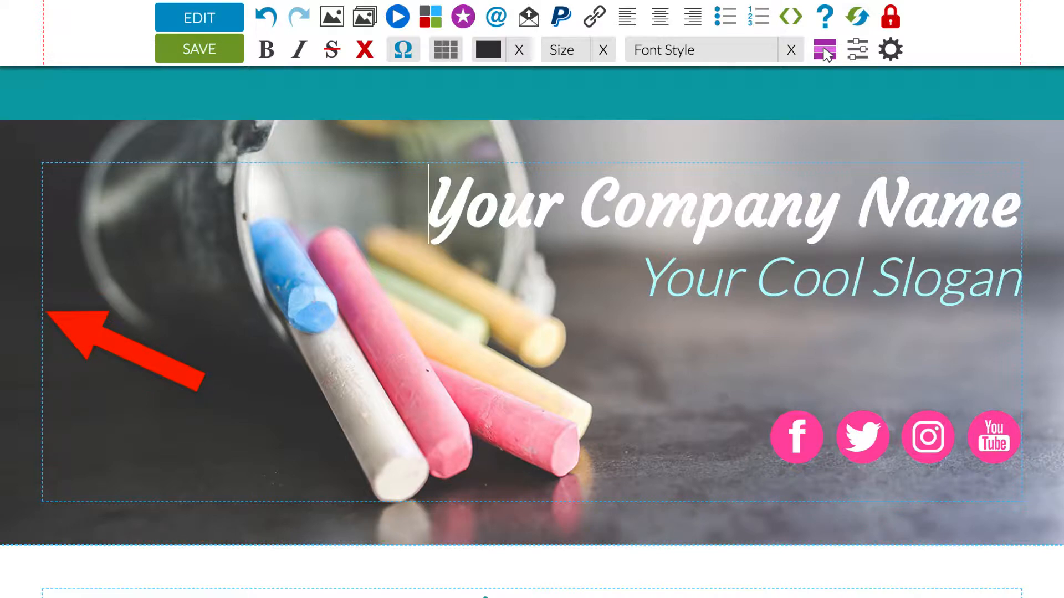
scroll(12, 195, down, 1)
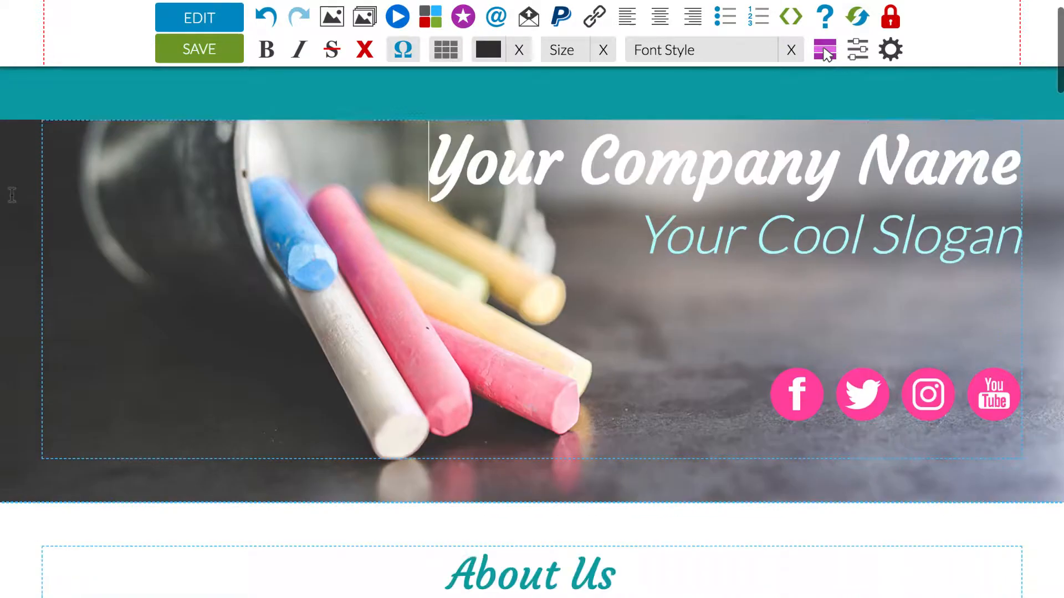
scroll(11, 194, down, 10)
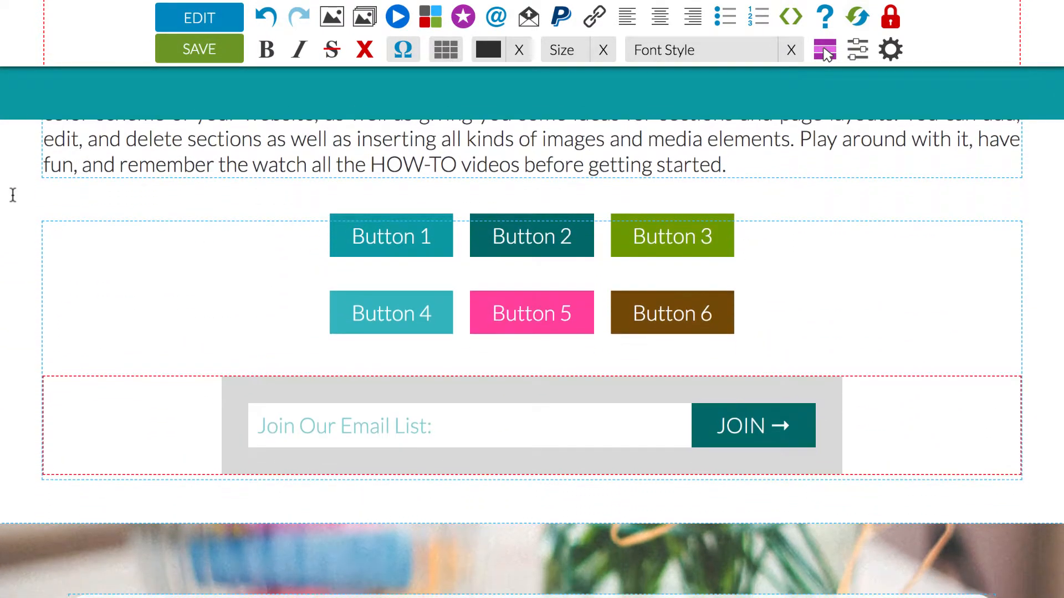
mouse_move(216, 409)
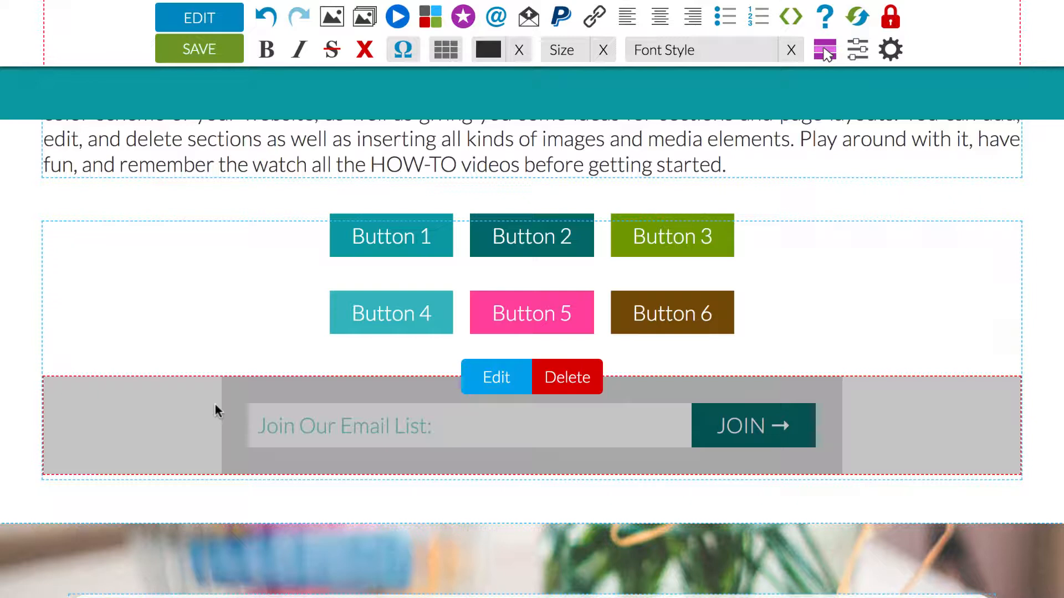
click(208, 18)
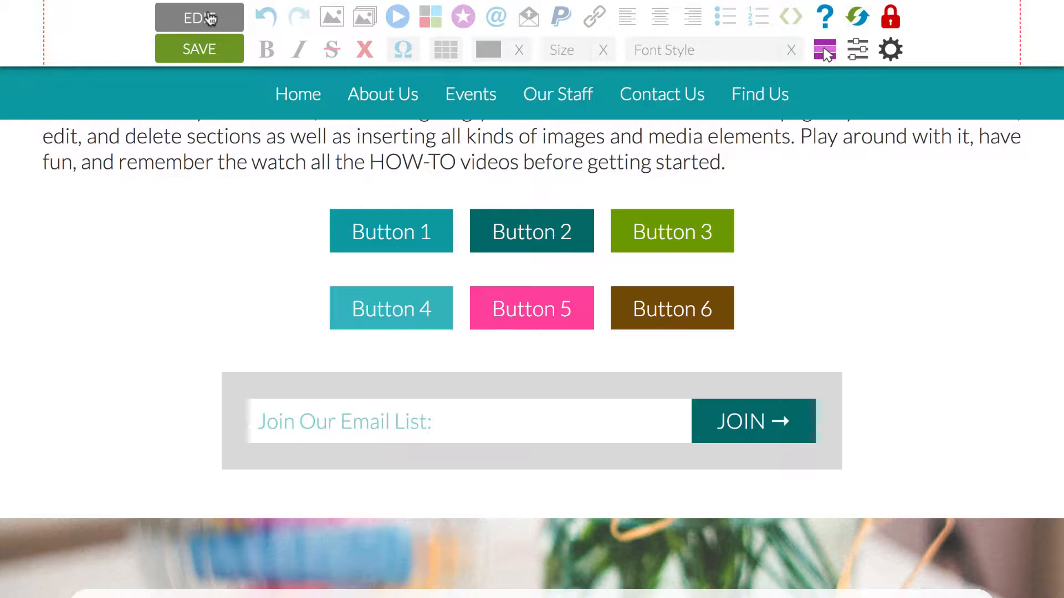
- Turn page editing on and insert "hello there" after "This will" in the About Us paragraph
click(209, 18)
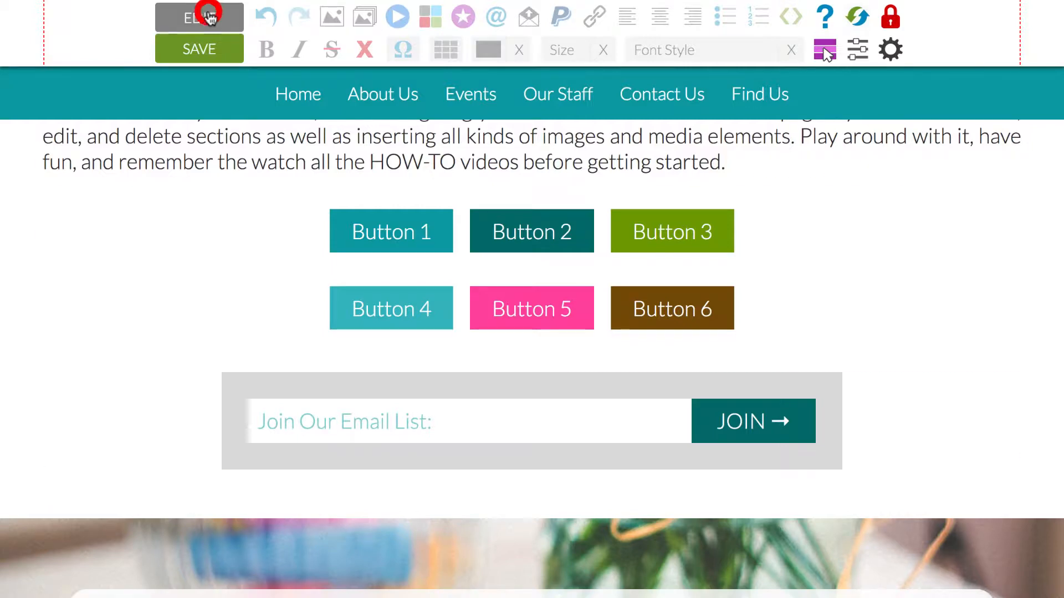
scroll(258, 180, up, 4)
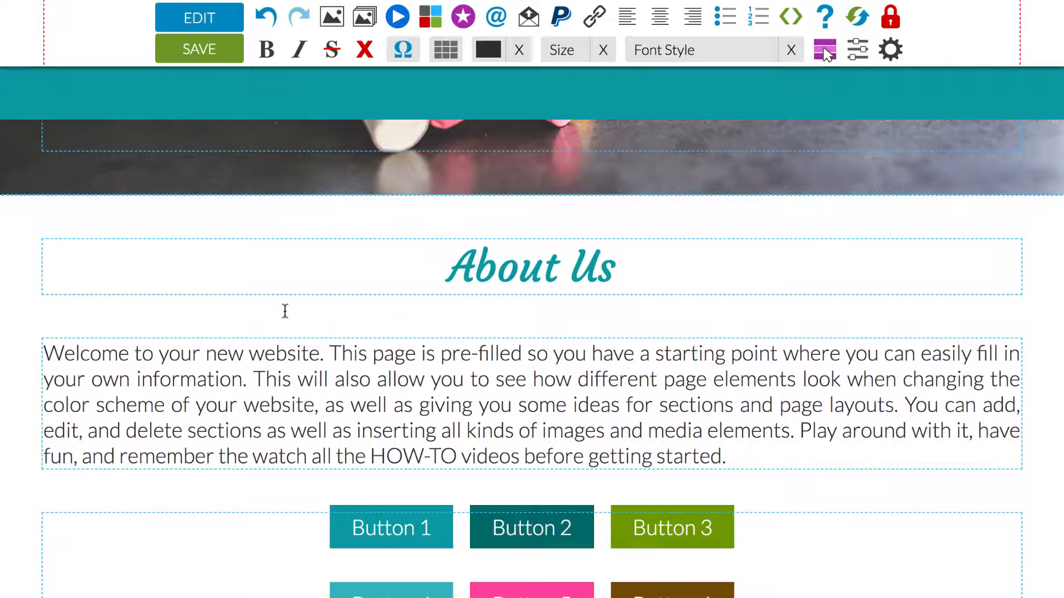
click(337, 380)
text(hello there)
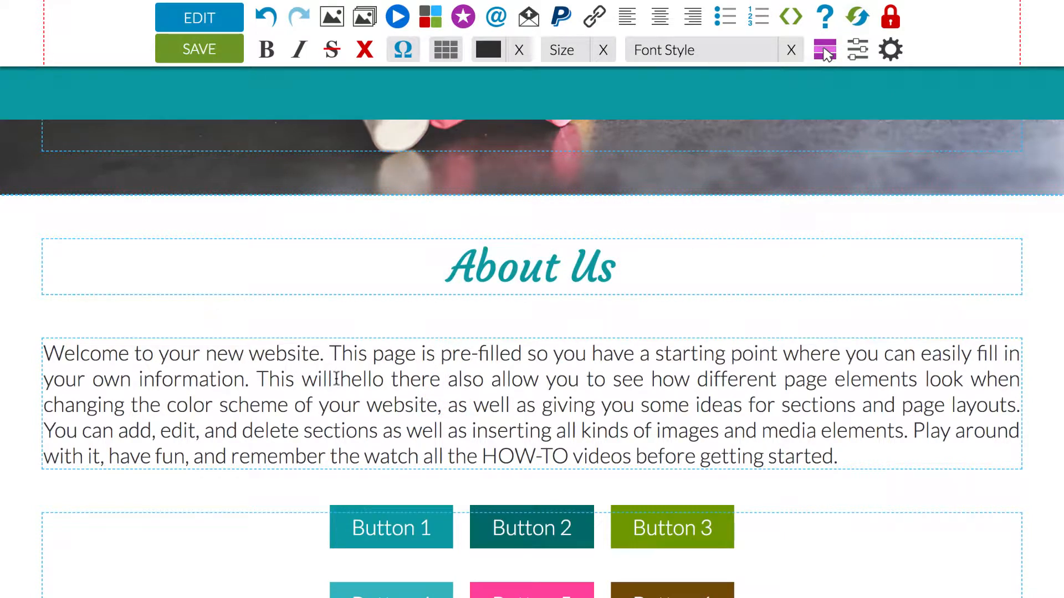
- Make the phrase "hello there also allow you to see" in the About Us paragraph bold and italic
drag(339, 379, 642, 378)
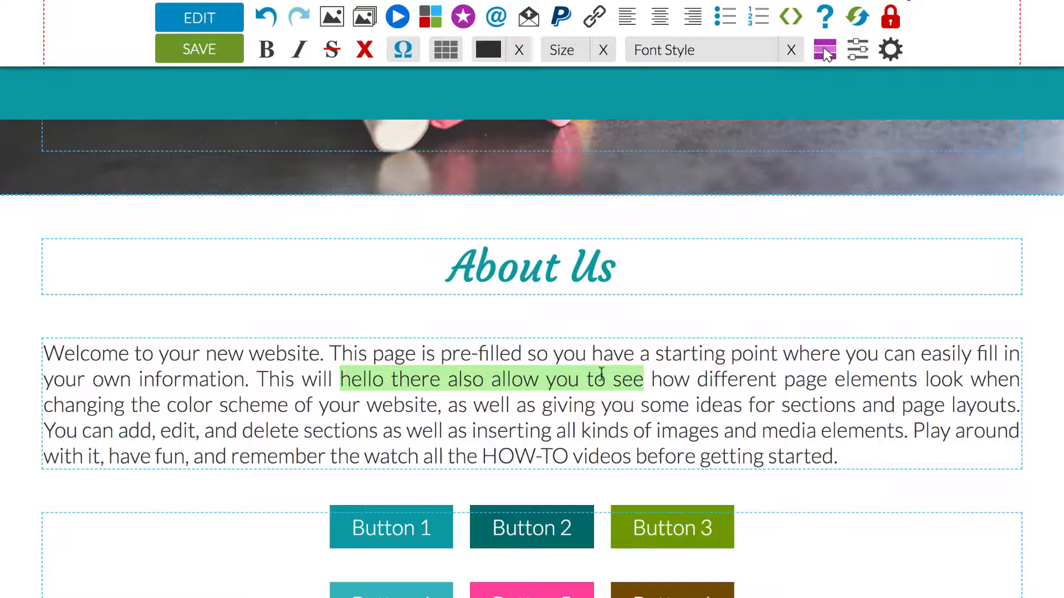
click(267, 50)
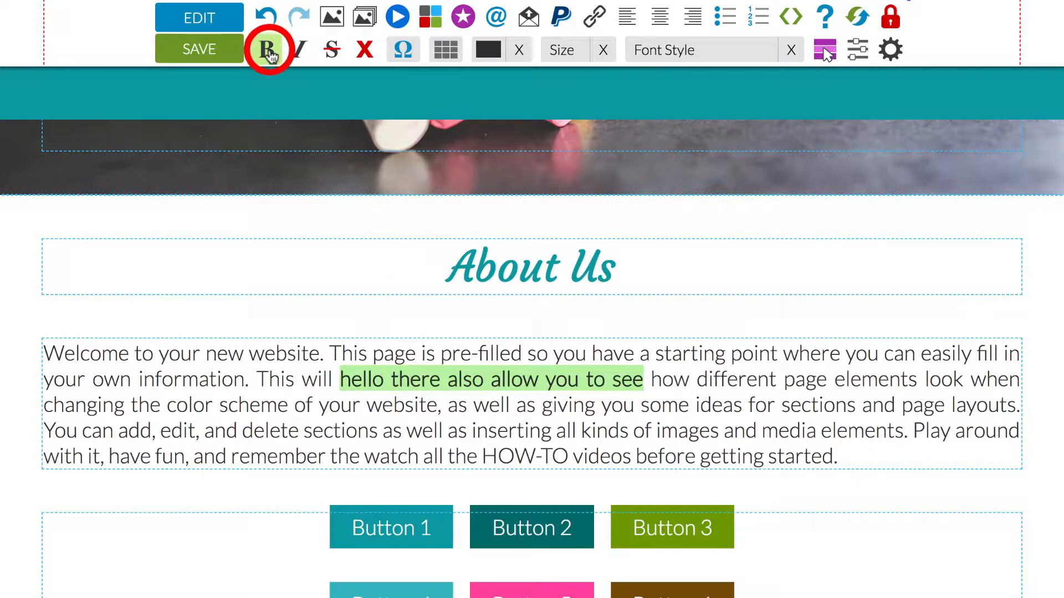
click(301, 50)
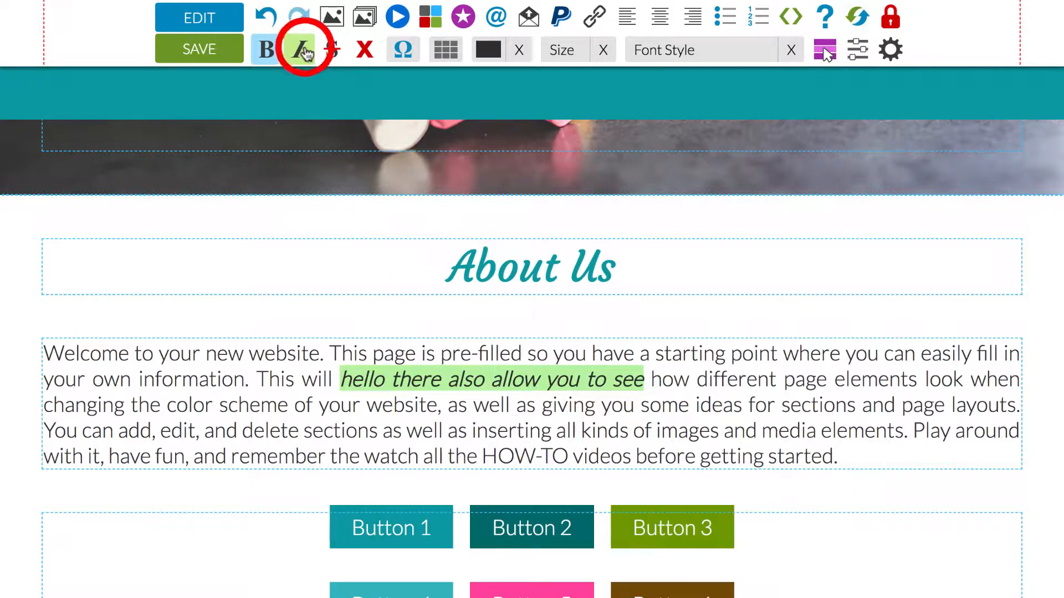
- Colour the phrase "hello there also allow you to see" bright red and set its size to +2
click(489, 50)
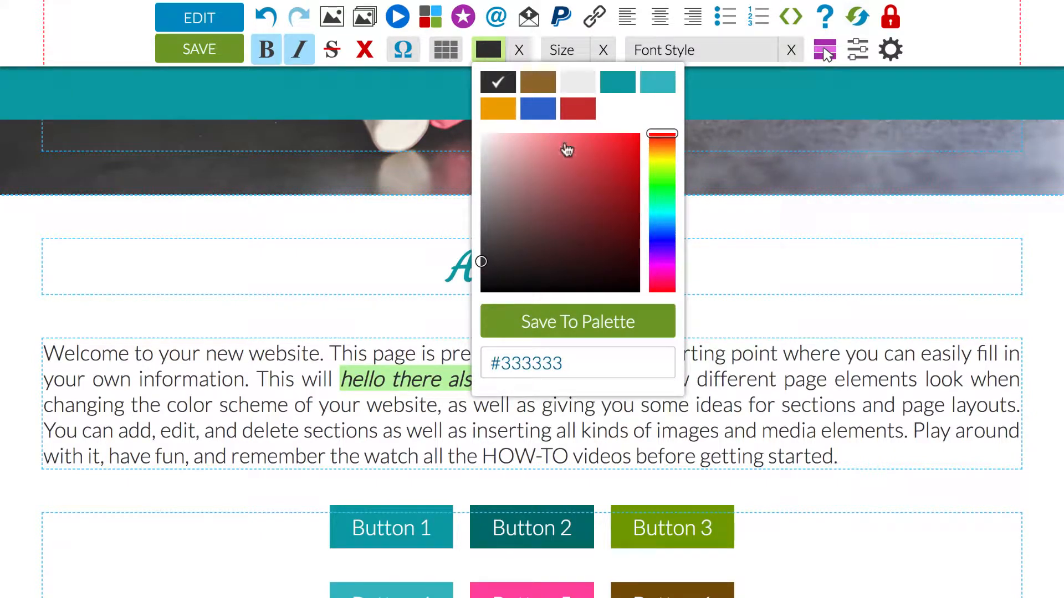
click(548, 159)
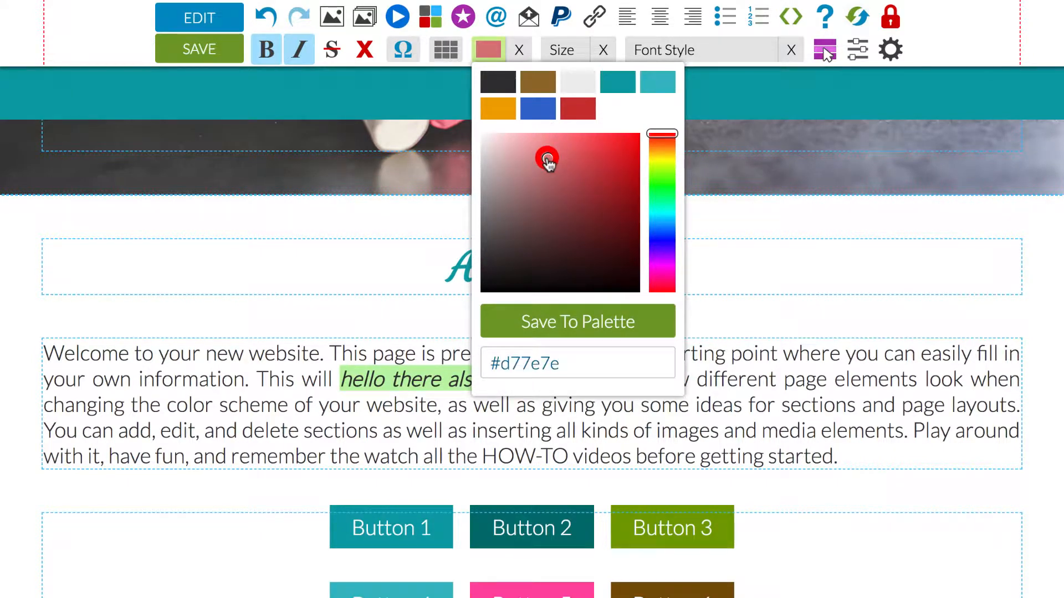
click(606, 158)
click(570, 48)
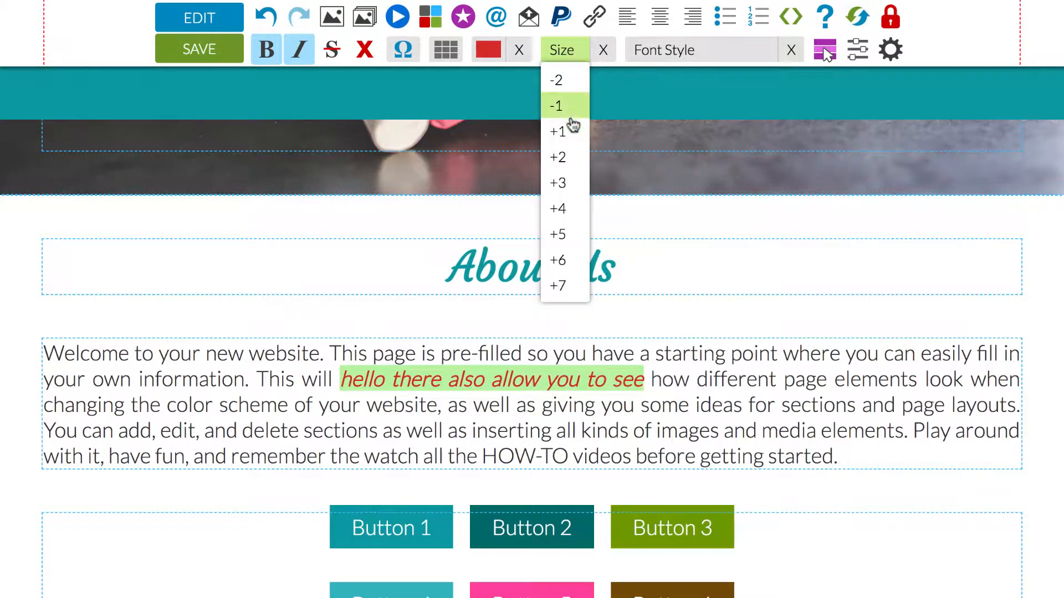
click(565, 157)
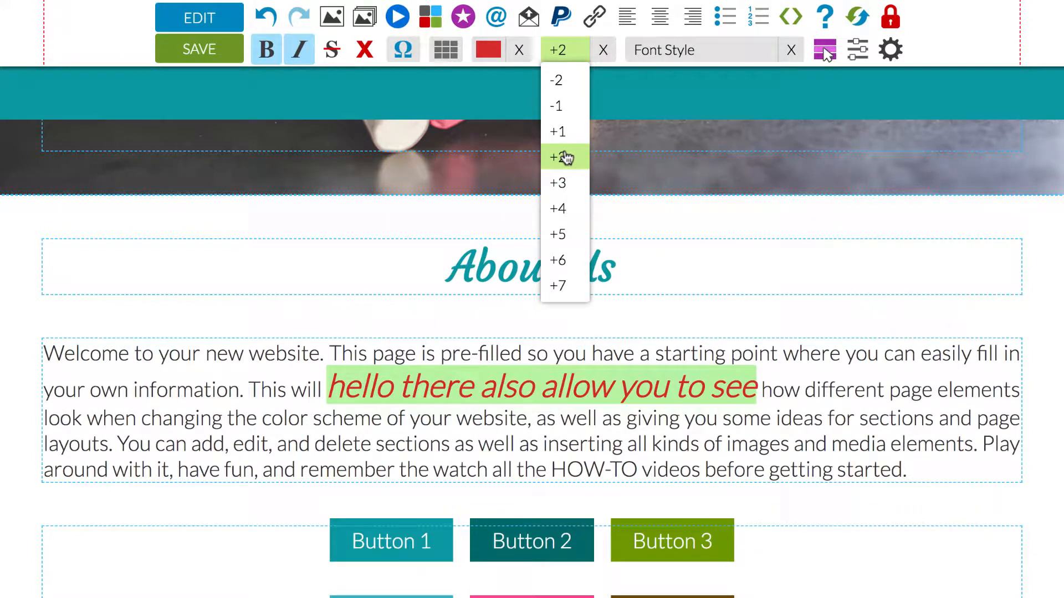
click(651, 420)
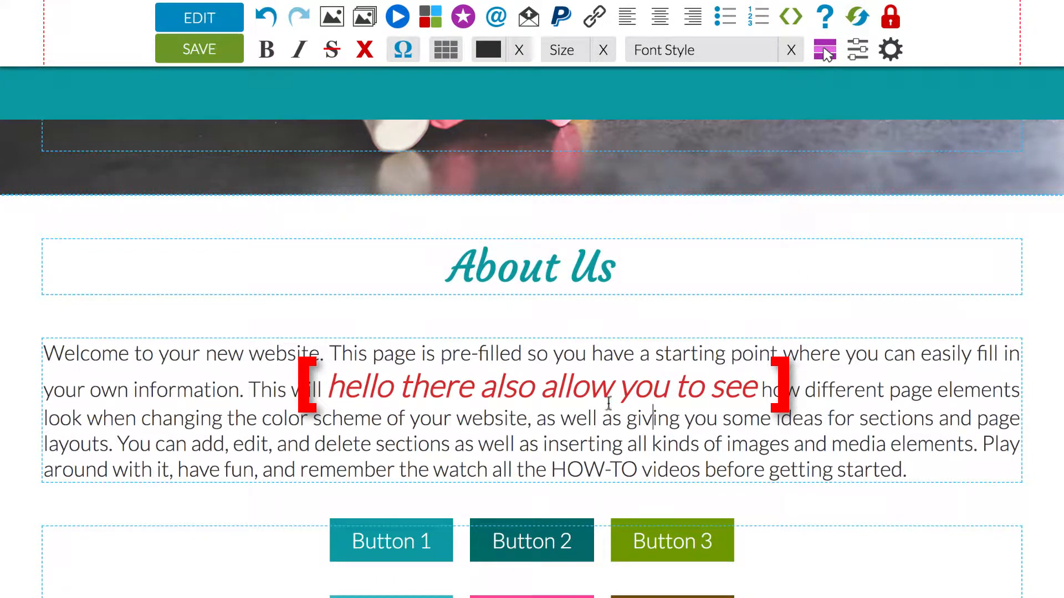
- Remove the bold and the custom text colour from the phrase "hello there also allow you to see"
click(533, 388)
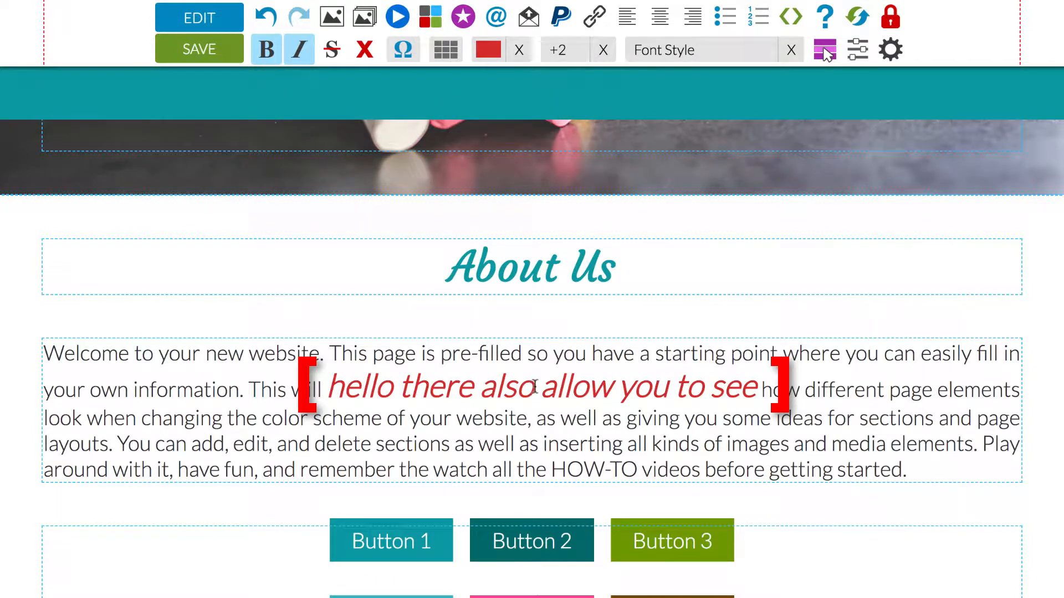
click(269, 51)
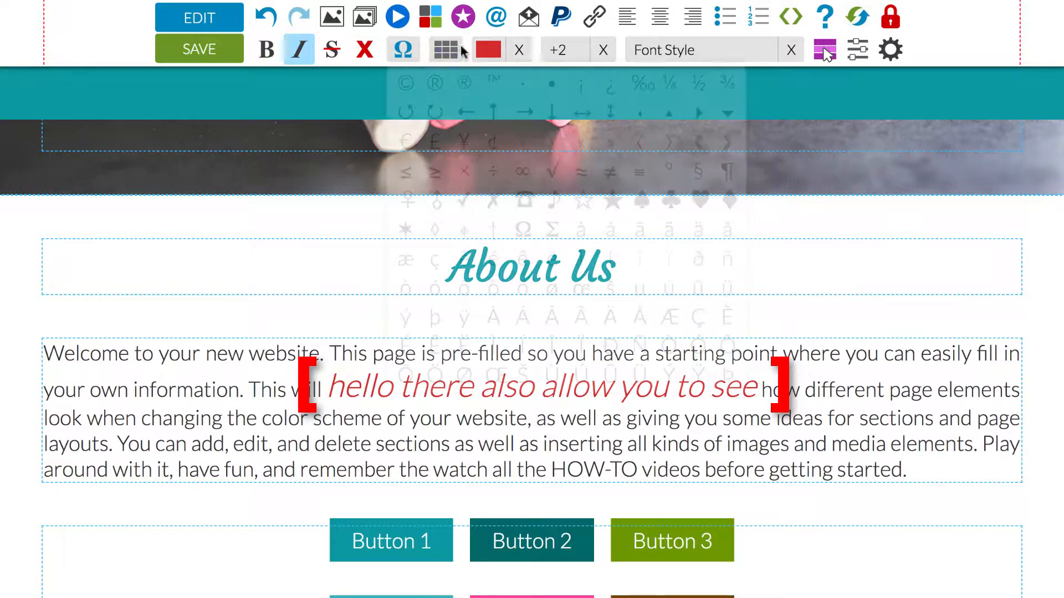
click(519, 51)
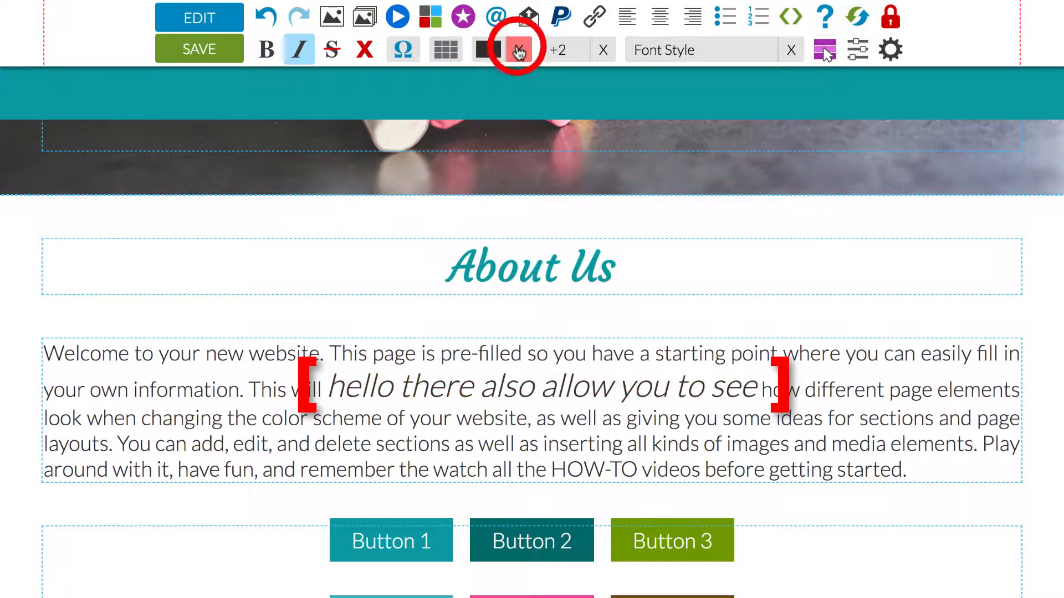
- Style the phrase "hello there also allow you to see" in Courgette, blue #366dcc, with strikethrough
mouse_move(696, 51)
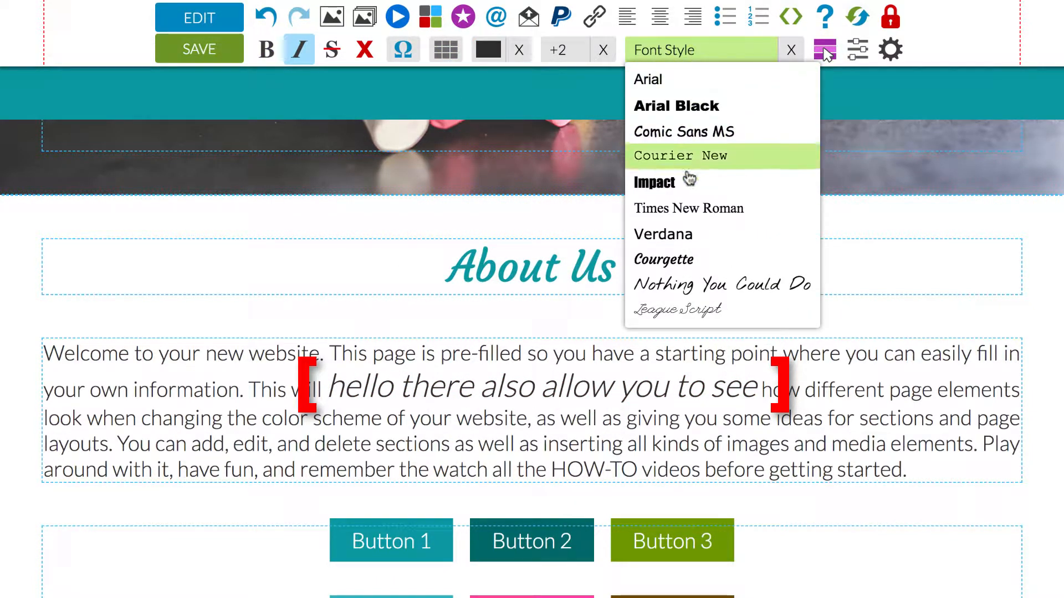
click(676, 260)
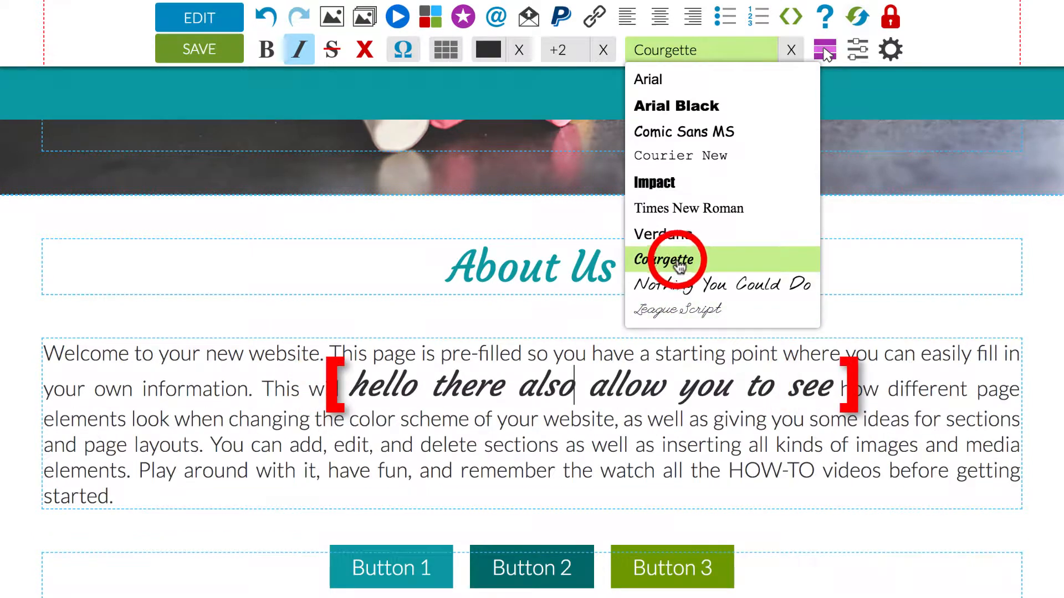
click(488, 49)
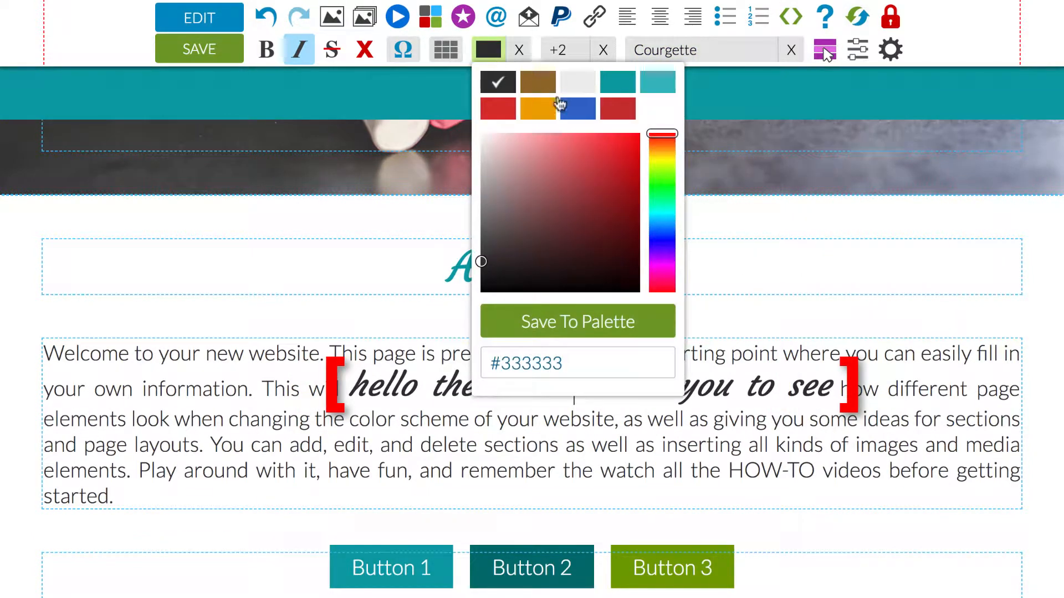
click(583, 110)
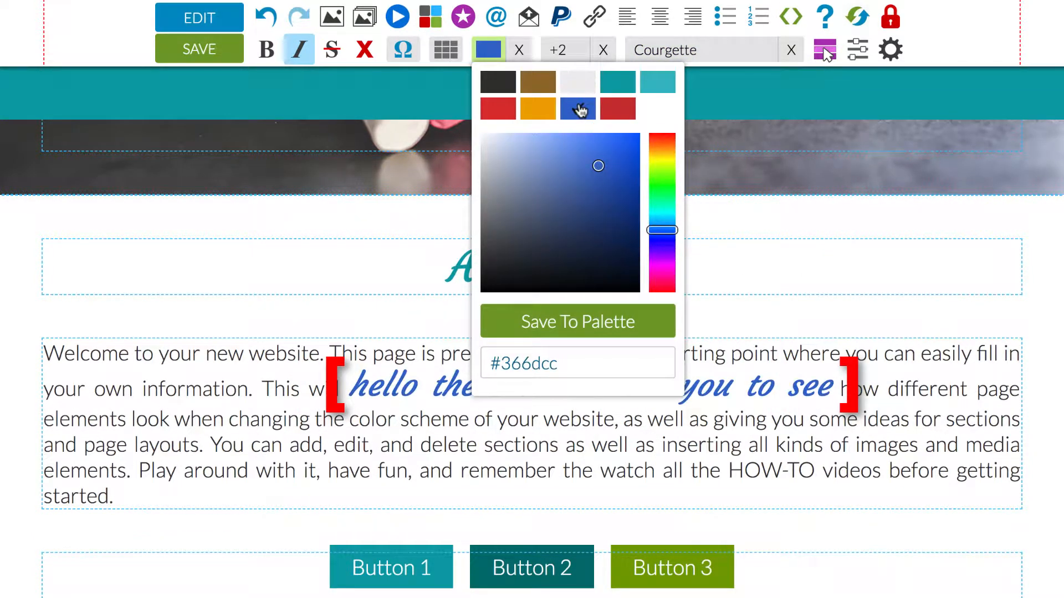
click(335, 51)
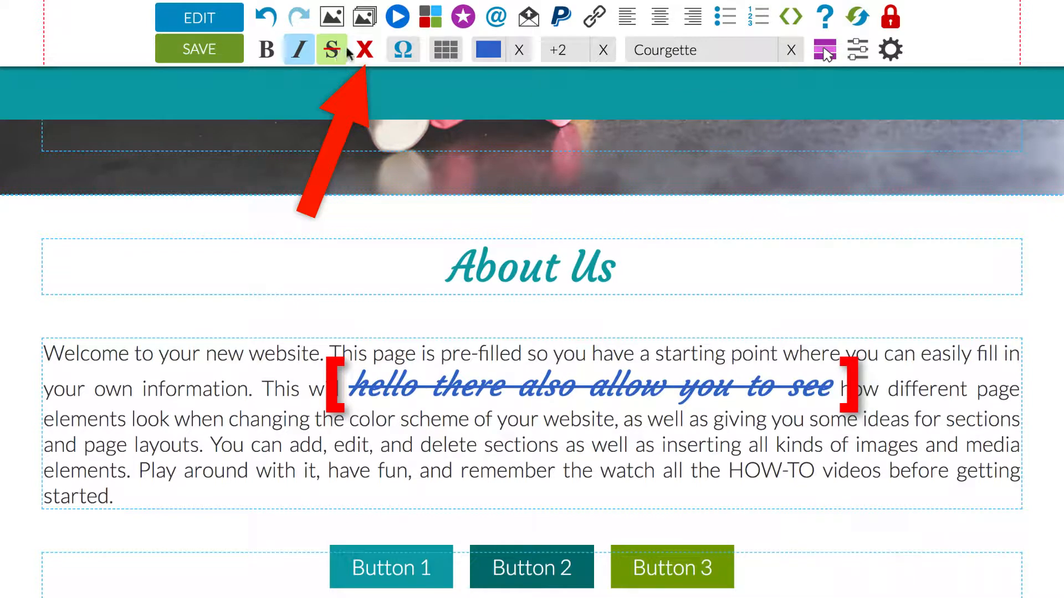
- Clear all formatting from the phrase "hello there also allow you to see" and undo the clearing
click(364, 51)
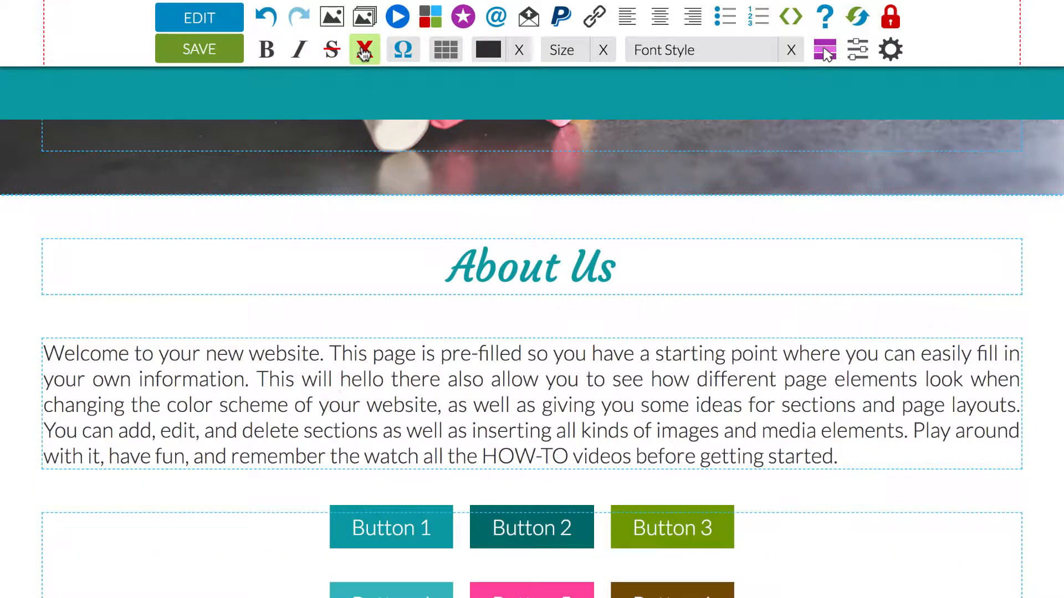
click(266, 16)
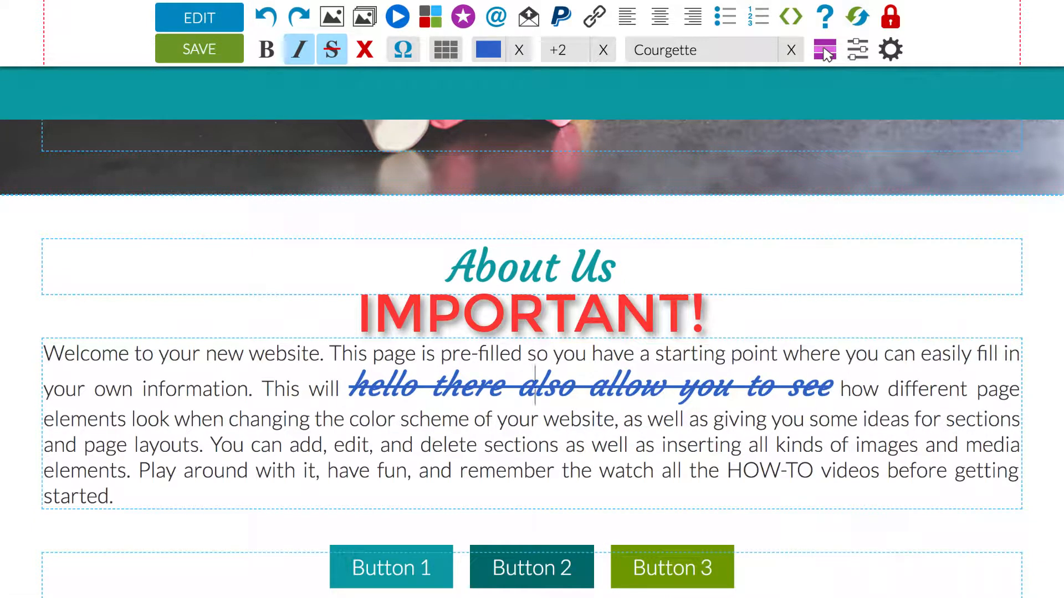
drag(351, 382, 827, 379)
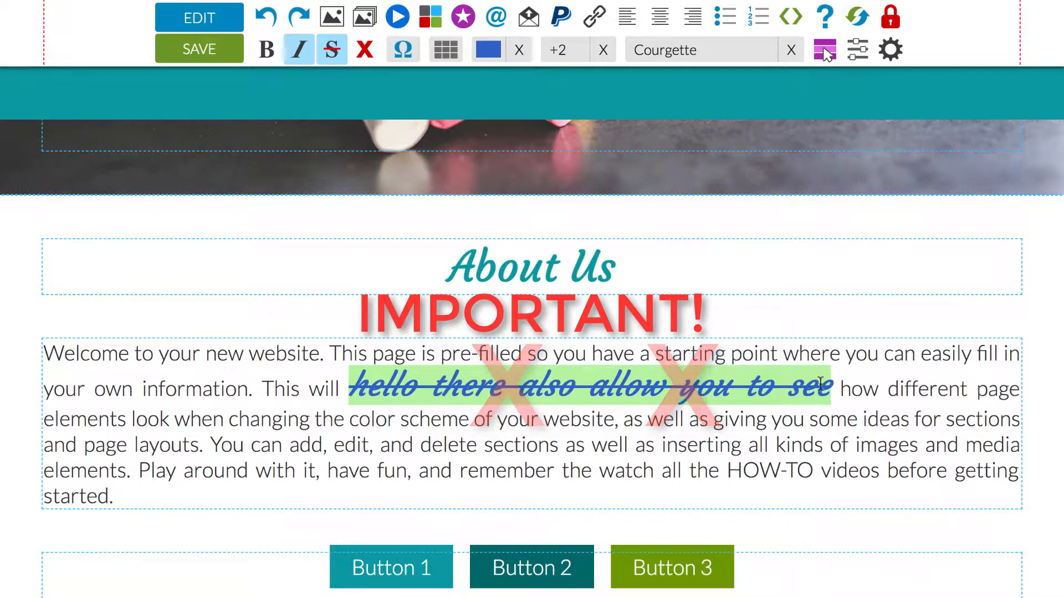
click(600, 440)
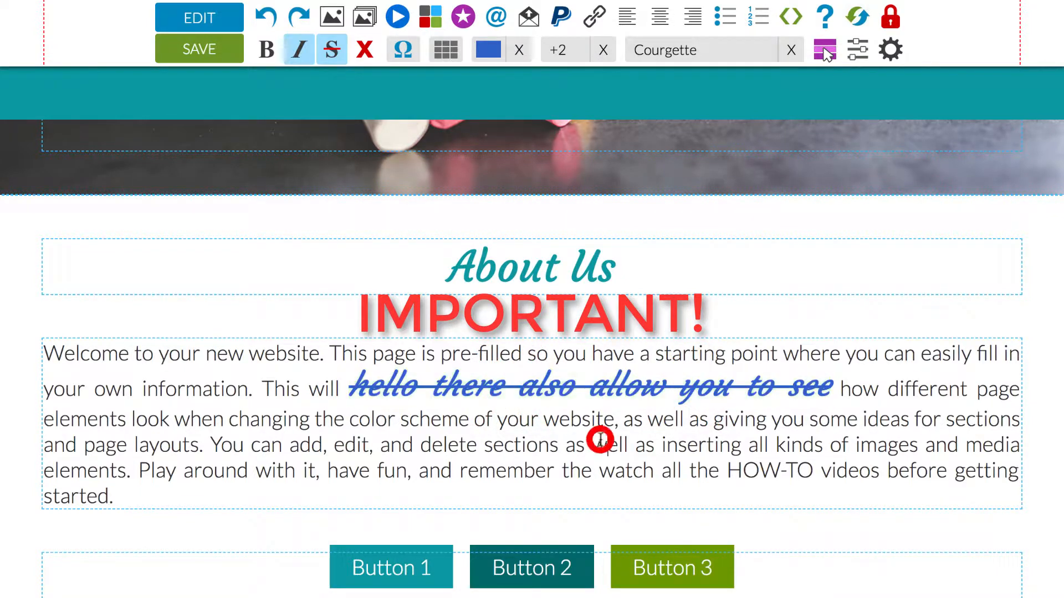
click(564, 387)
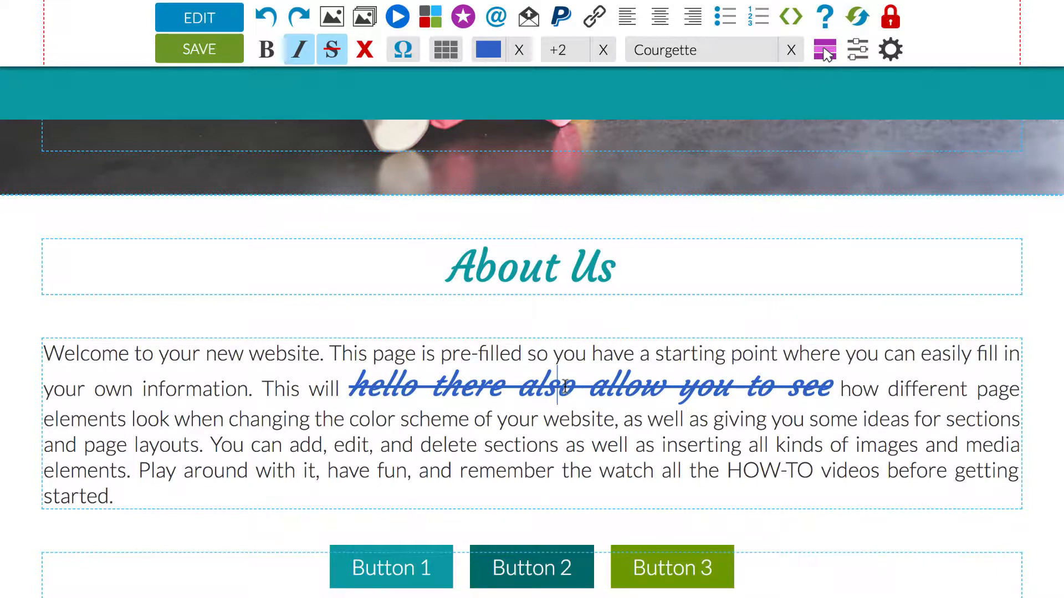
- Add a second line reading "hey buddy" below the About Us heading
click(620, 267)
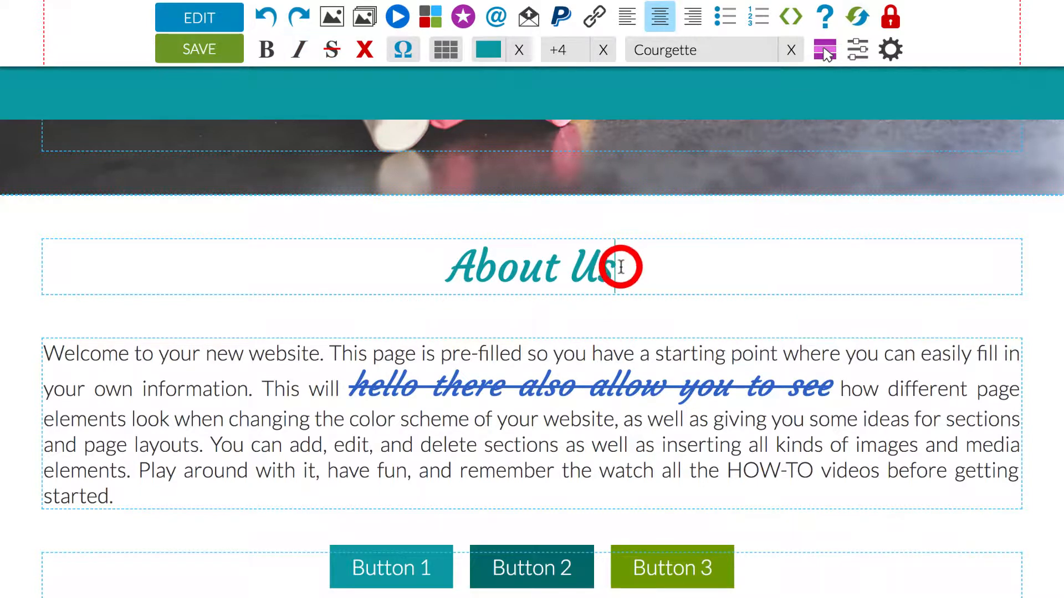
key(Return)
text(h)
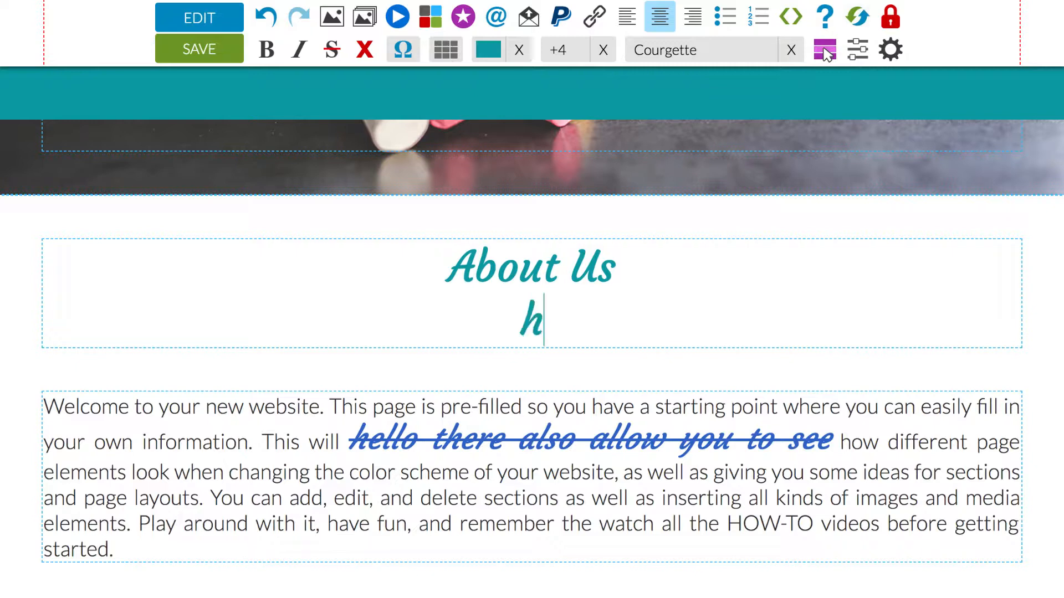
text(ey buddy)
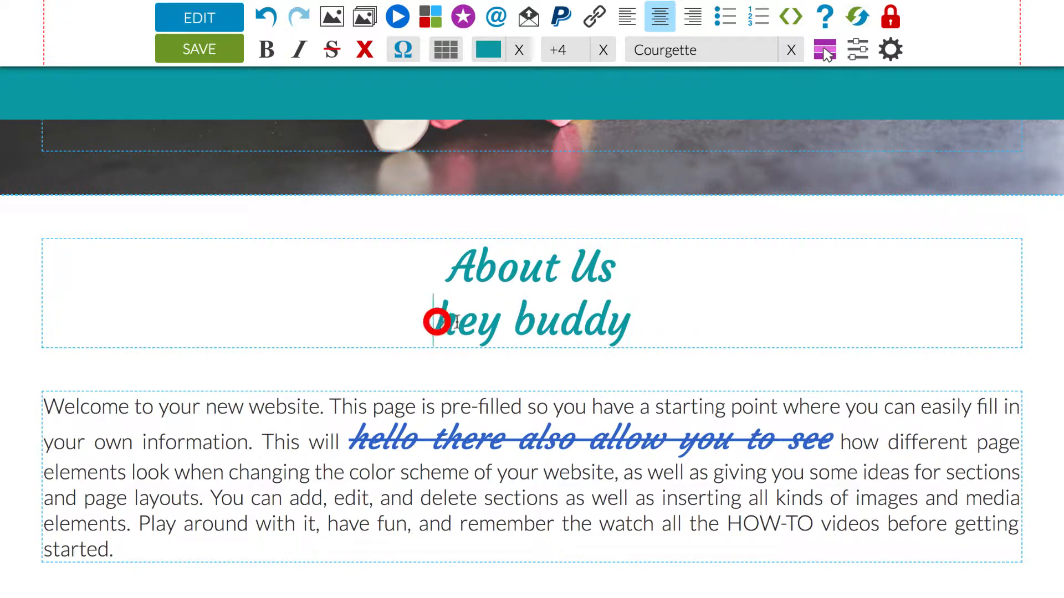
- Clear all formatting from the line "hey buddy" below the About Us heading
drag(434, 319, 626, 320)
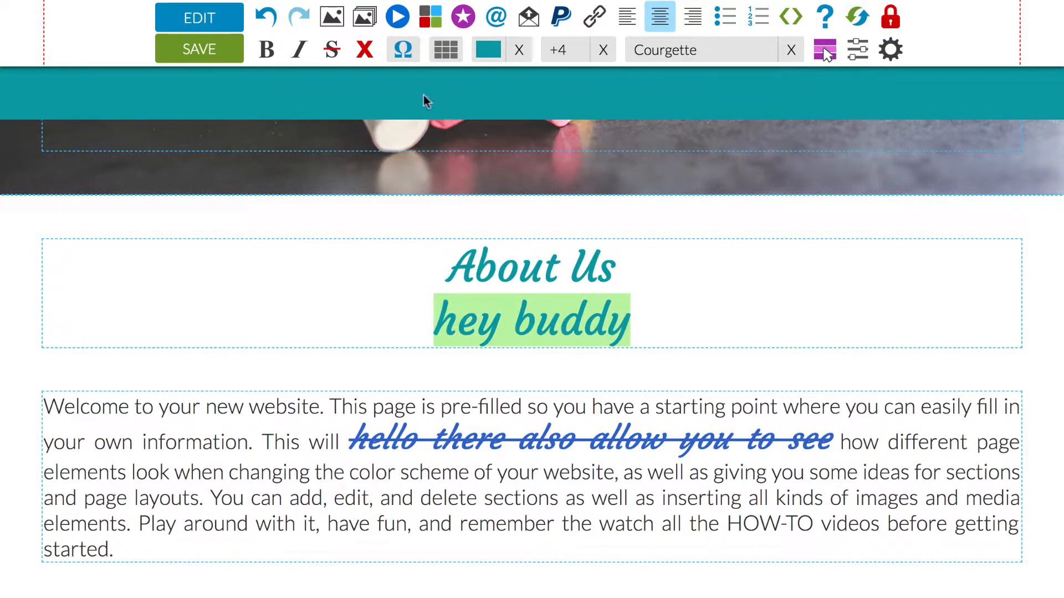
click(366, 53)
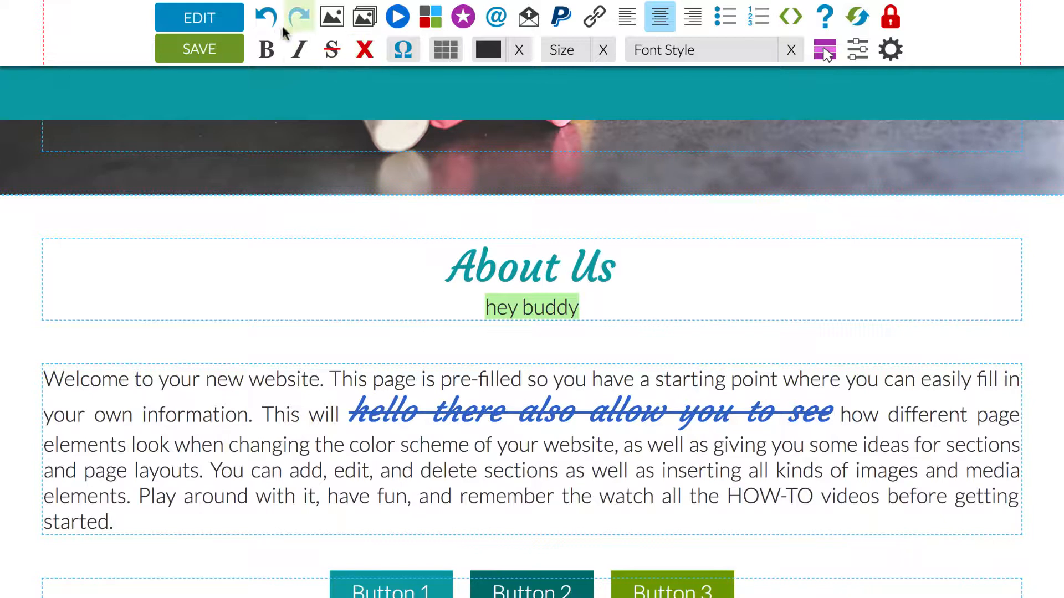
- Undo the clearing of formatting and the adding of the "hey buddy" line below the About Us heading
click(265, 17)
click(266, 18)
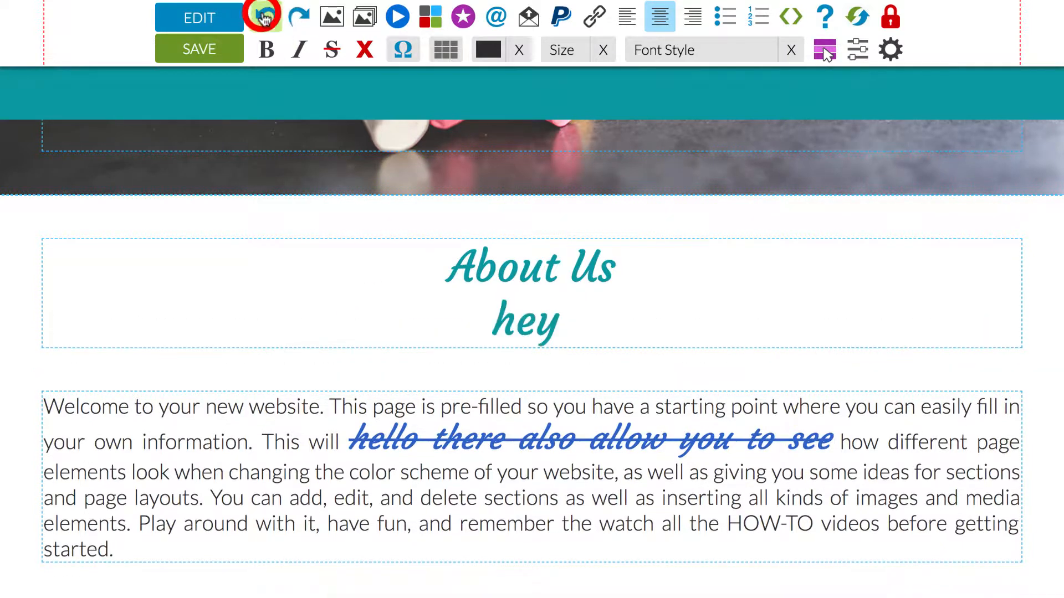
click(266, 17)
click(266, 17)
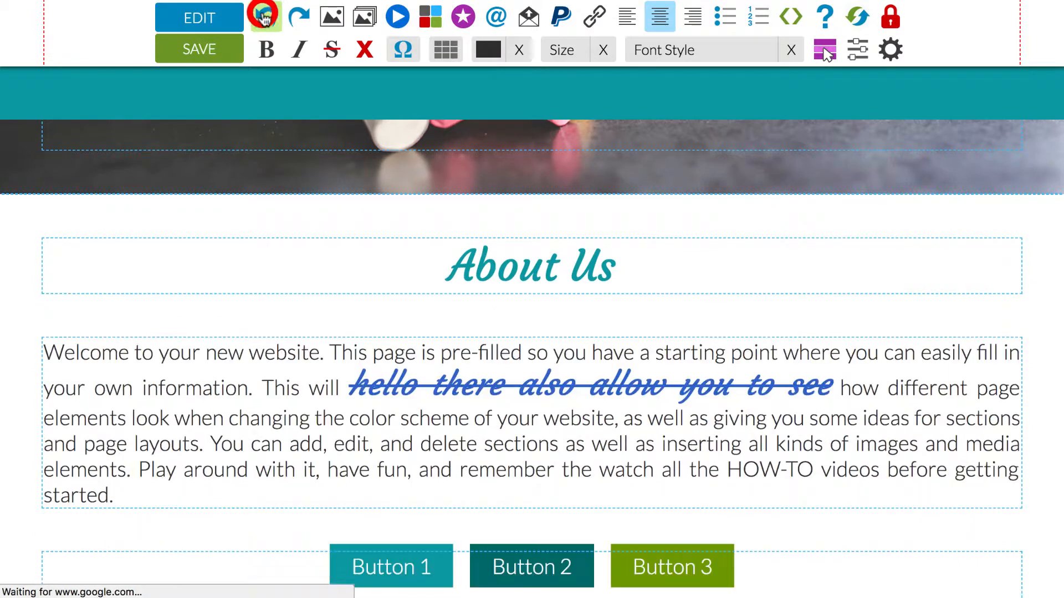
- Add a line reading "hello there" below the About Us heading and clear all formatting from both lines
click(615, 264)
key(Return)
text(h)
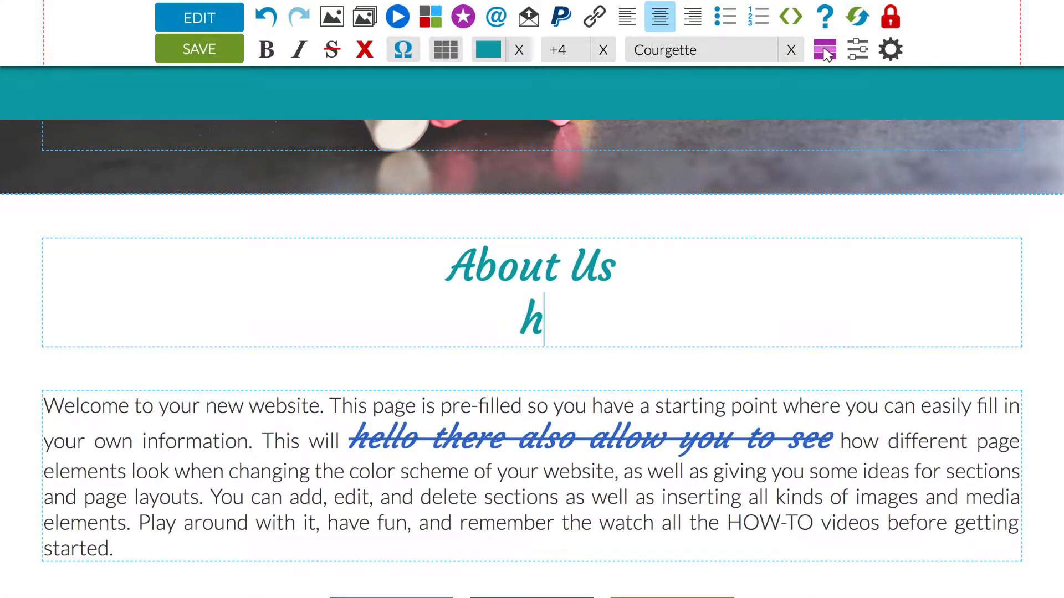
text(ello there)
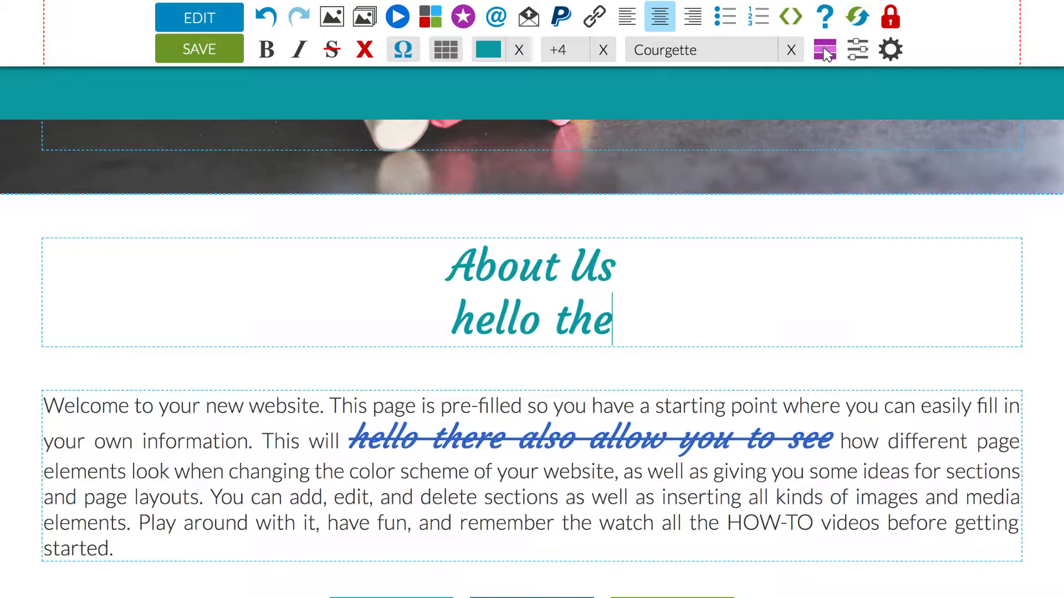
click(548, 266)
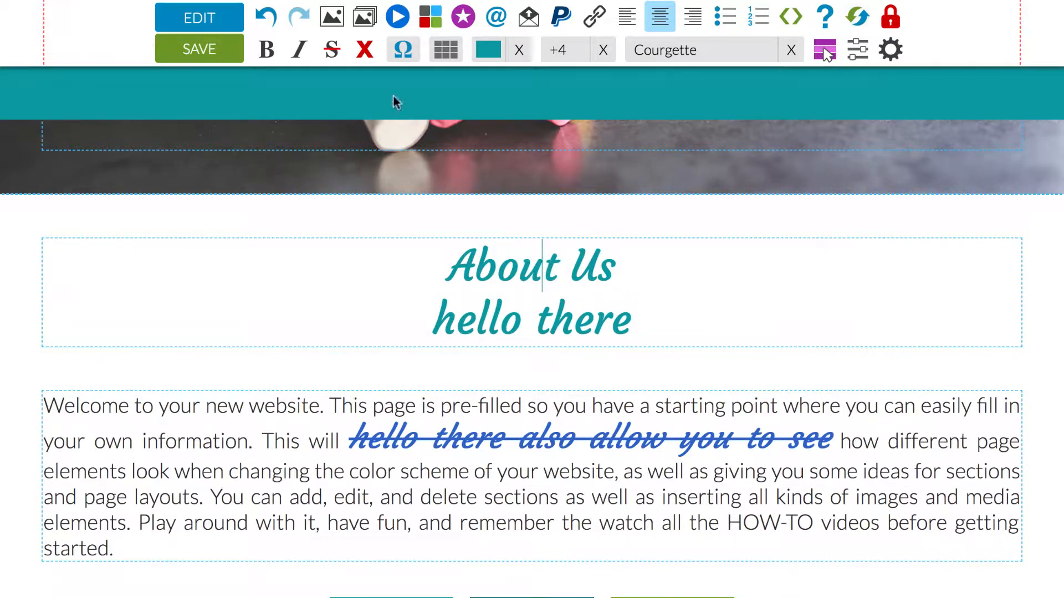
click(364, 49)
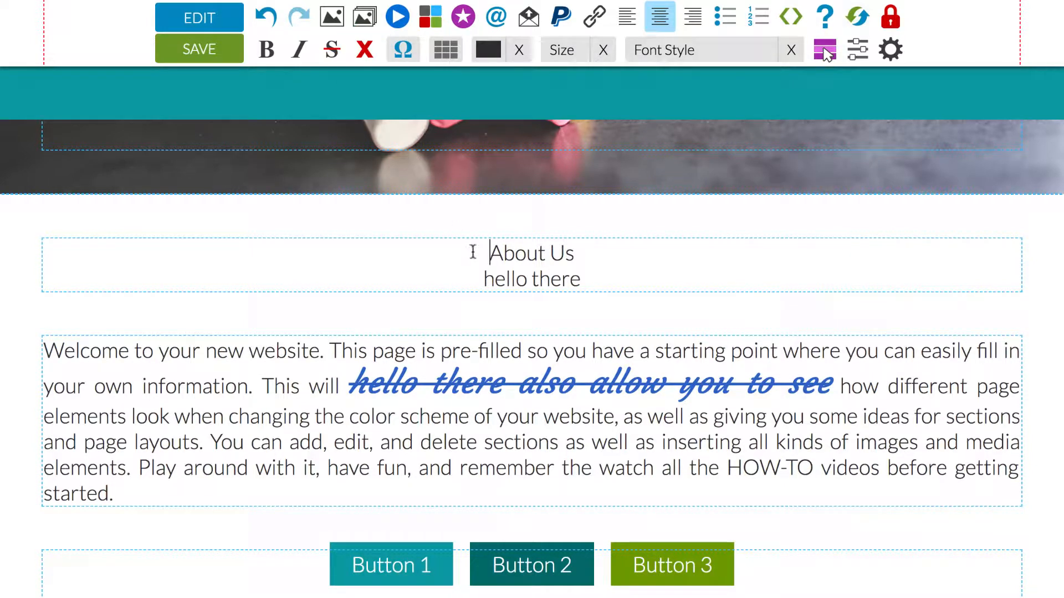
- Style the About Us line in the Courgette font at size +2
drag(471, 252, 581, 253)
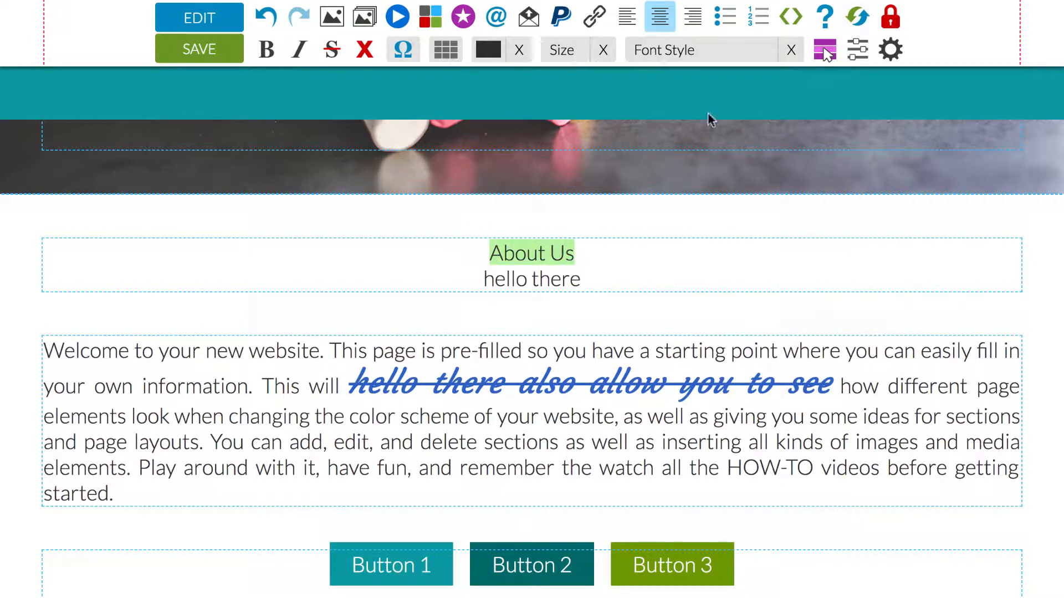
click(708, 56)
click(687, 258)
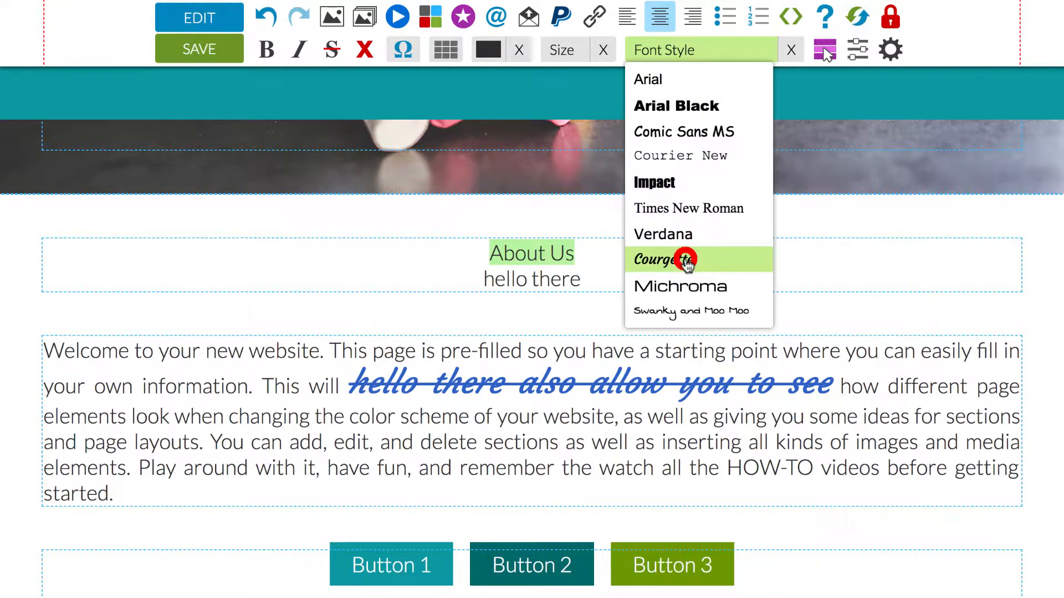
click(568, 52)
click(572, 155)
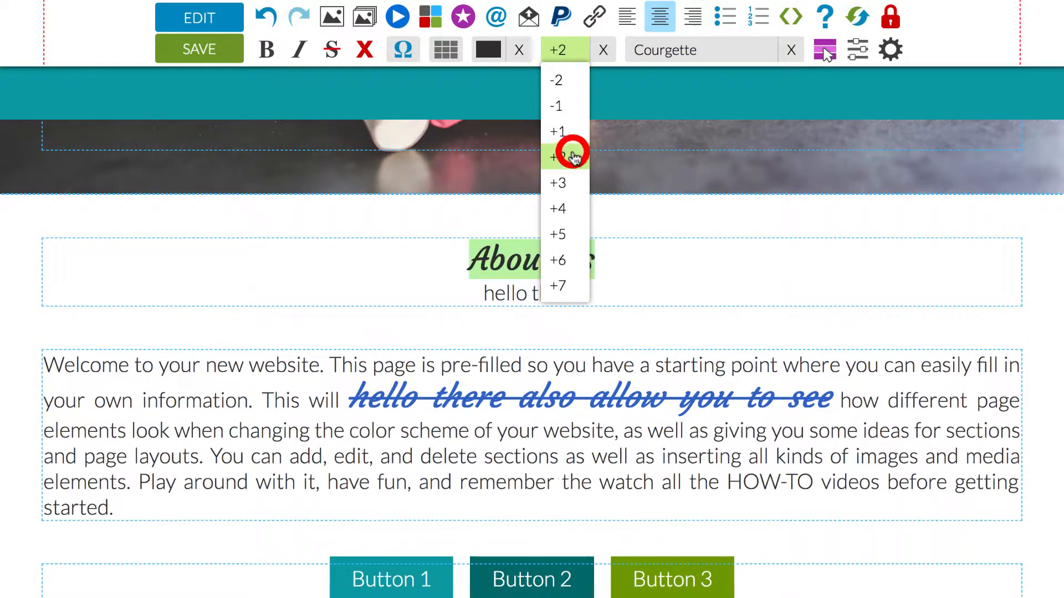
click(431, 245)
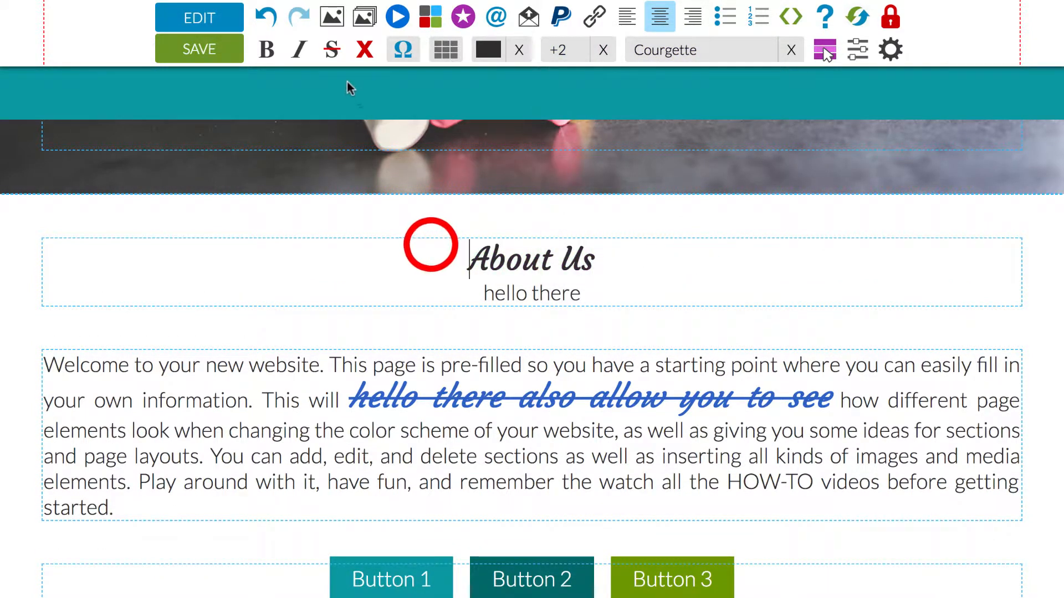
- Undo the restyling, the formatting clearing and the added "hello there" line in the About Us heading block
click(268, 22)
click(270, 24)
click(270, 22)
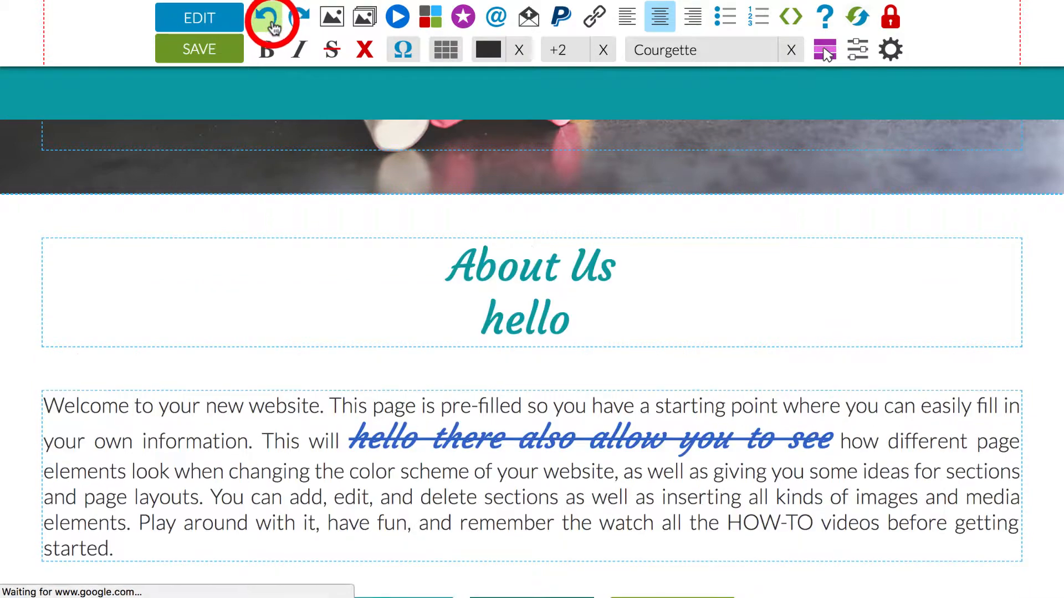
click(269, 22)
click(270, 22)
- Examine the text colour palette and the available fonts for the blue phrase "hello there also allow you to see"
click(536, 387)
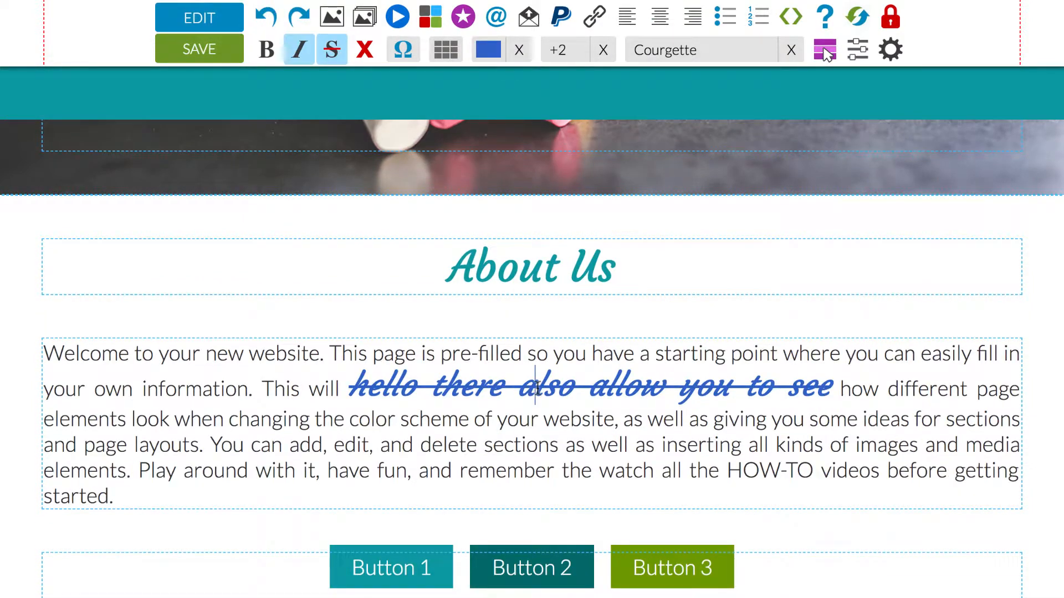
click(488, 49)
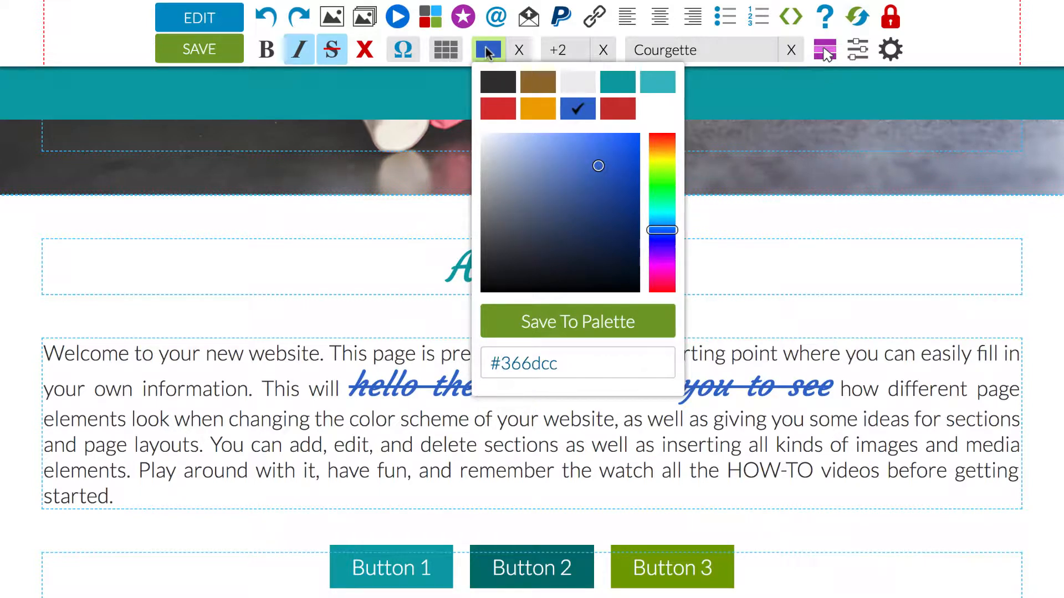
click(722, 49)
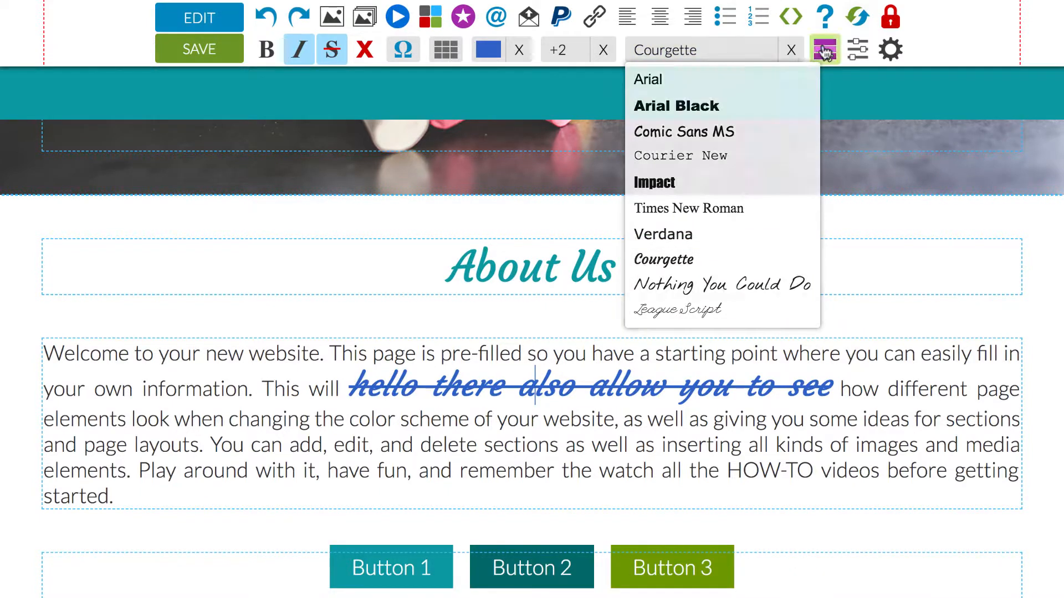
- In the Template Designer, replace the custom fonts Nothing You Could Do and League Script with Michroma and Swanky and Moo Moo, and save
click(856, 47)
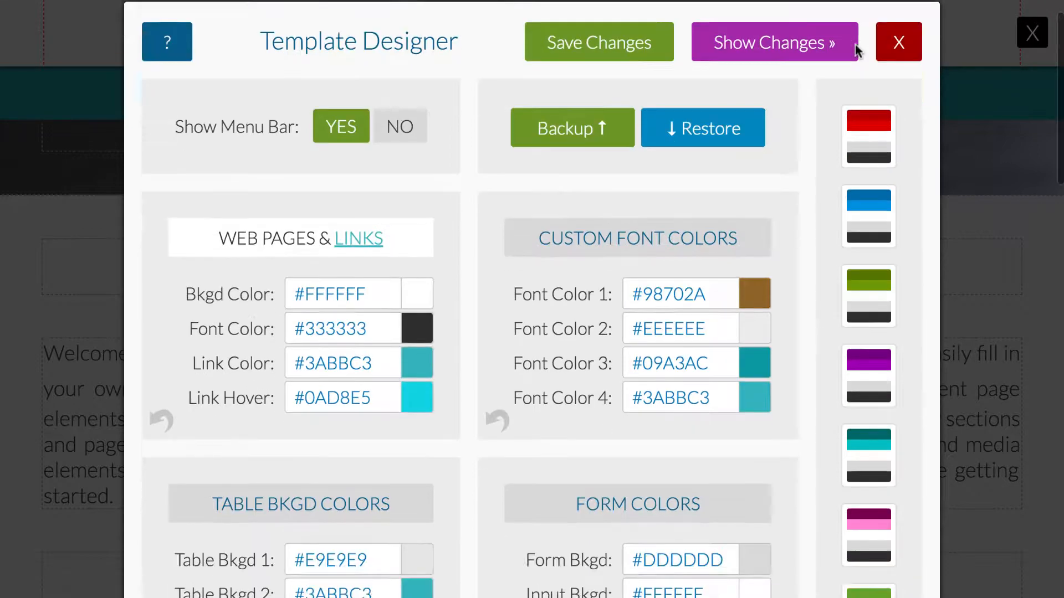
scroll(858, 50, down, 10)
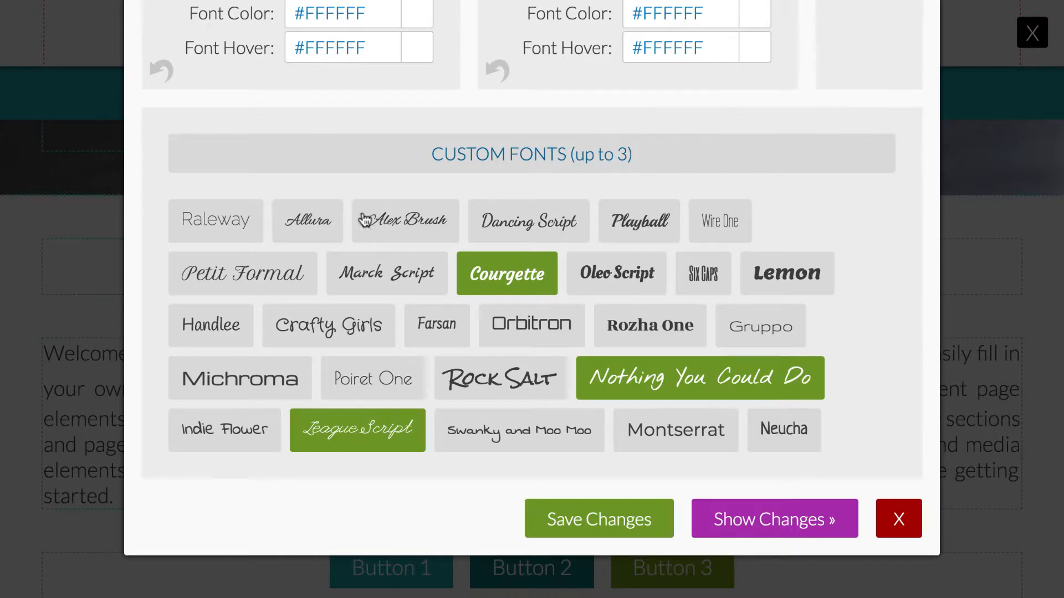
mouse_move(386, 279)
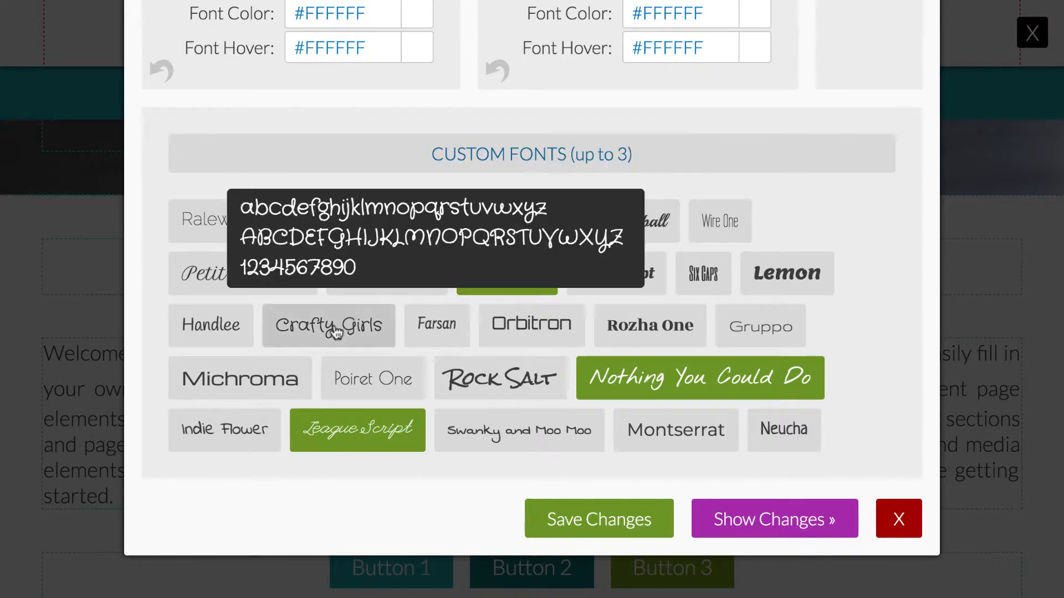
mouse_move(232, 330)
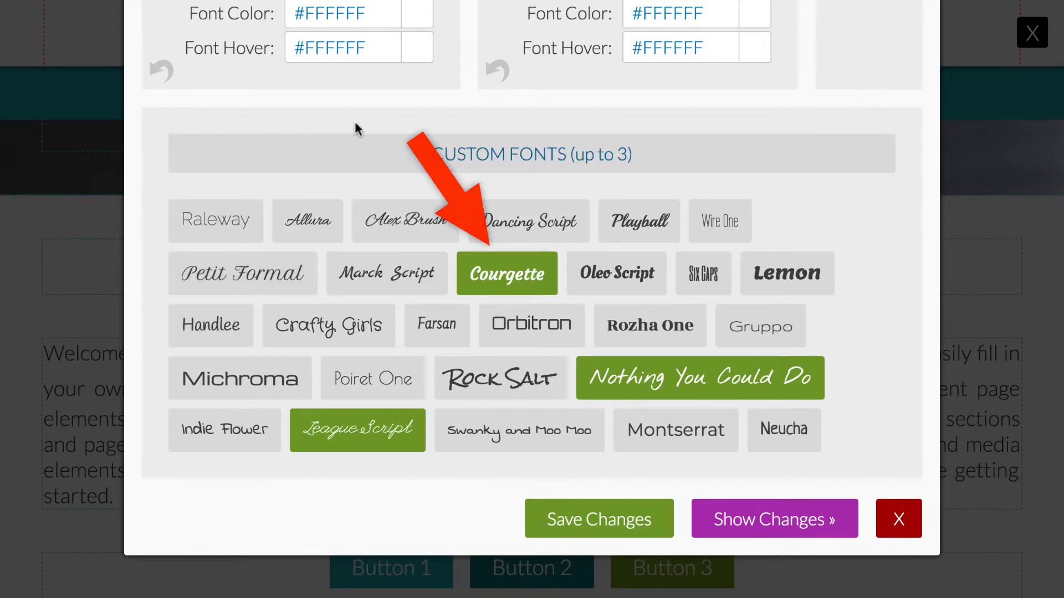
mouse_move(577, 283)
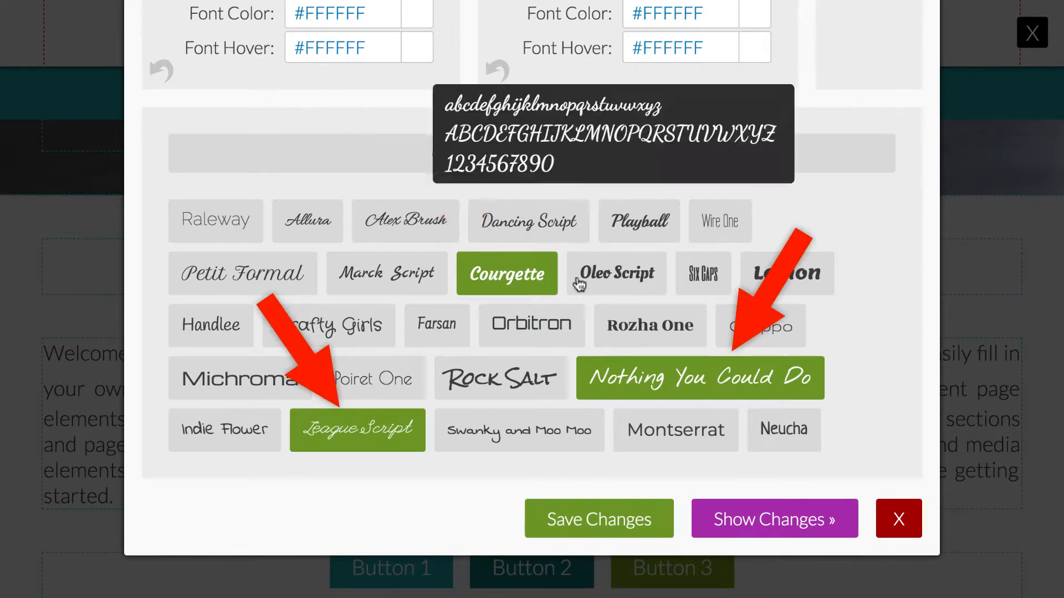
click(707, 372)
click(386, 425)
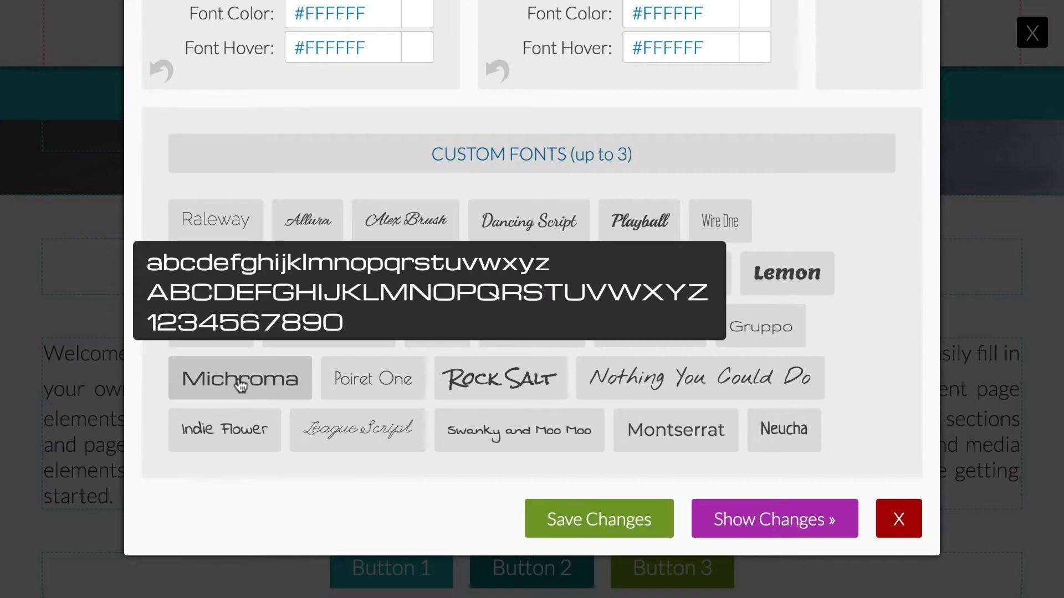
click(245, 381)
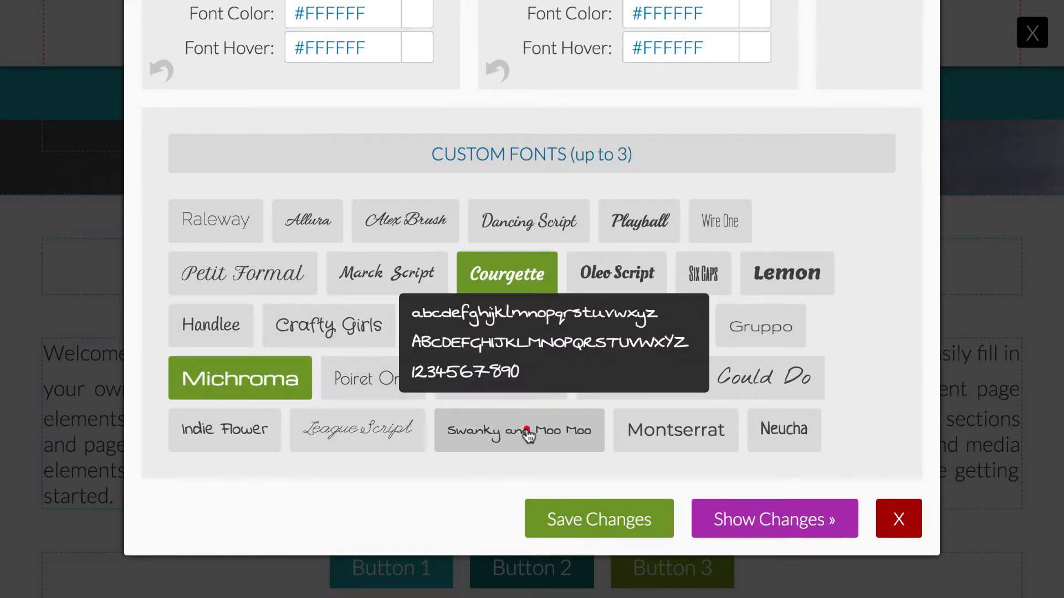
click(527, 436)
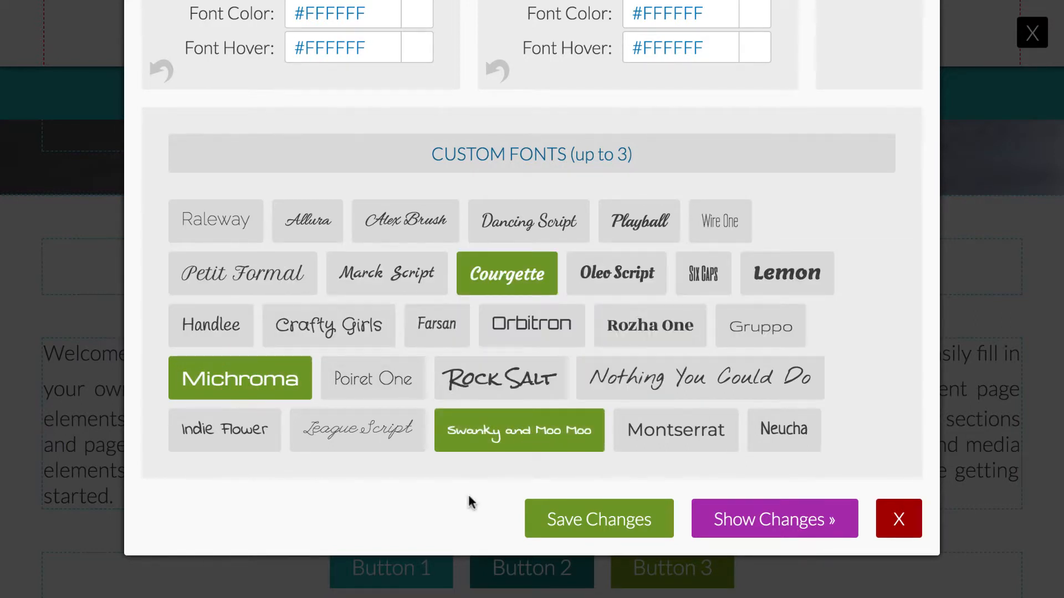
click(585, 513)
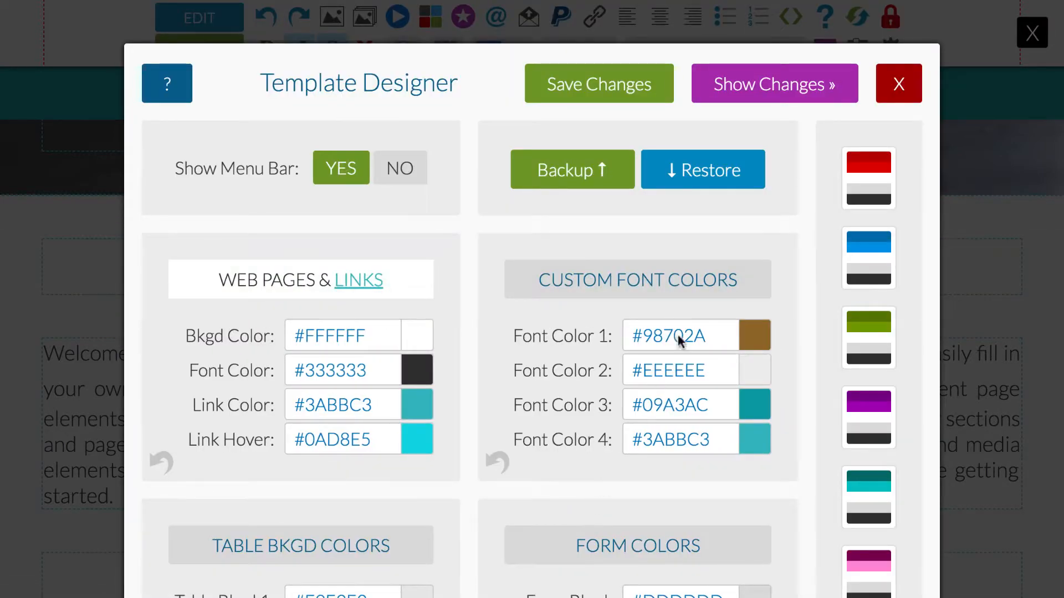
- Try to show the template changes, cancel the site reload and close the Template Designer
click(756, 86)
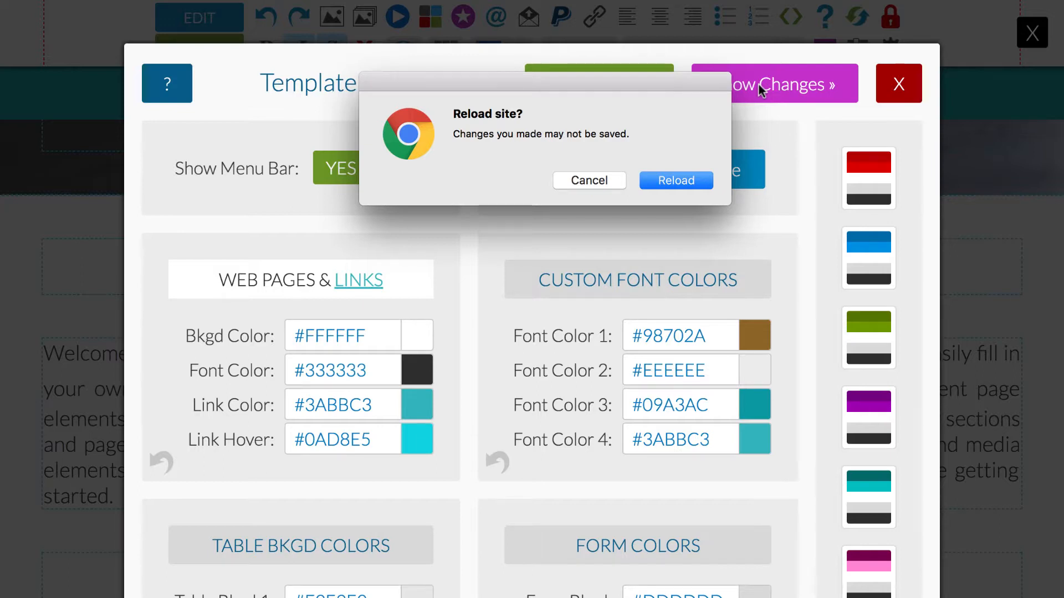
click(602, 183)
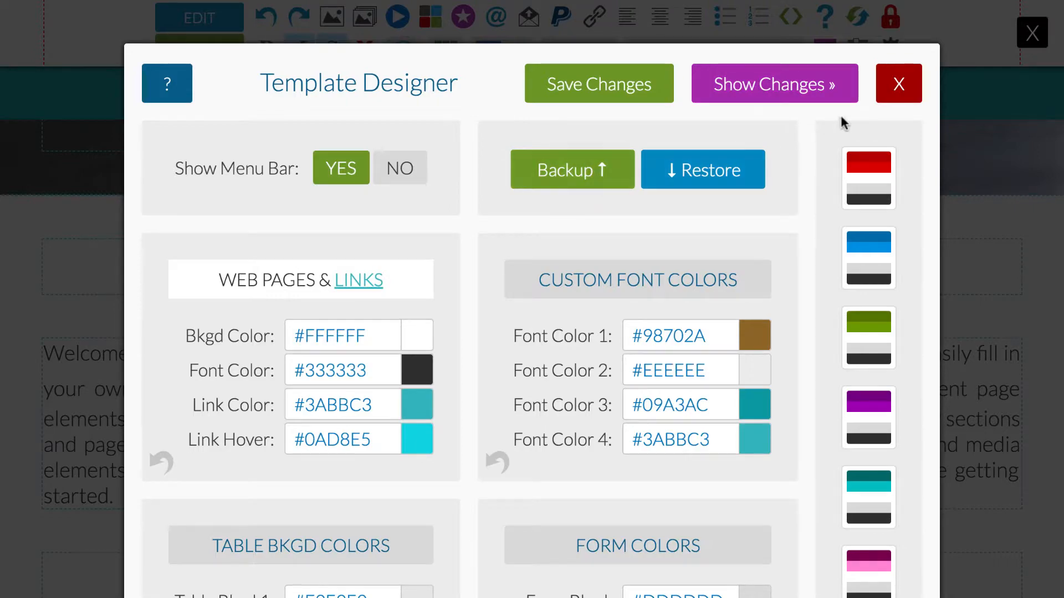
click(895, 86)
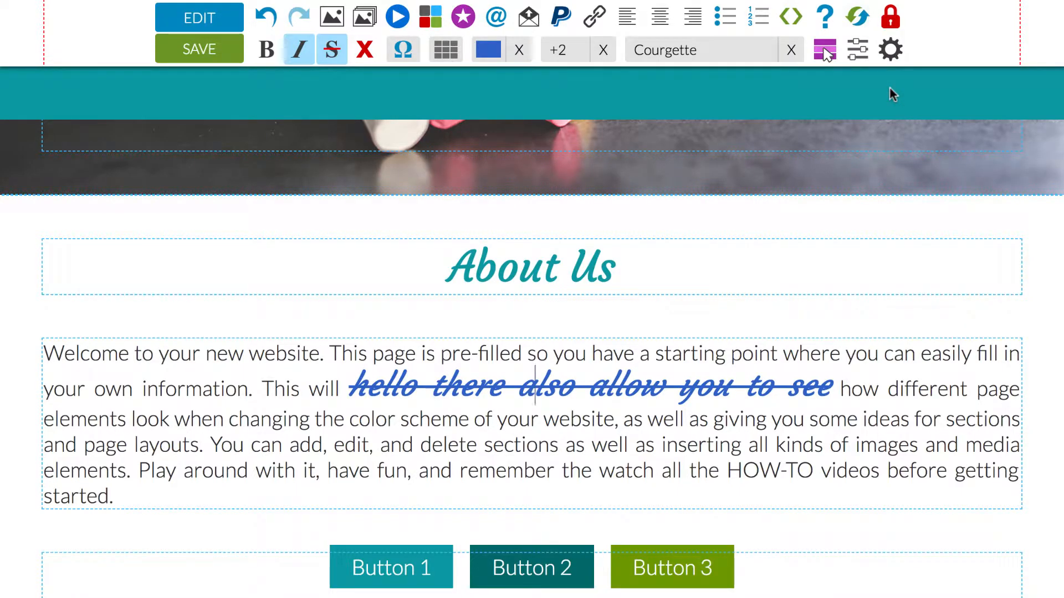
- Save and reload the page, and turn edit mode back on to view the available fonts
click(197, 50)
click(197, 50)
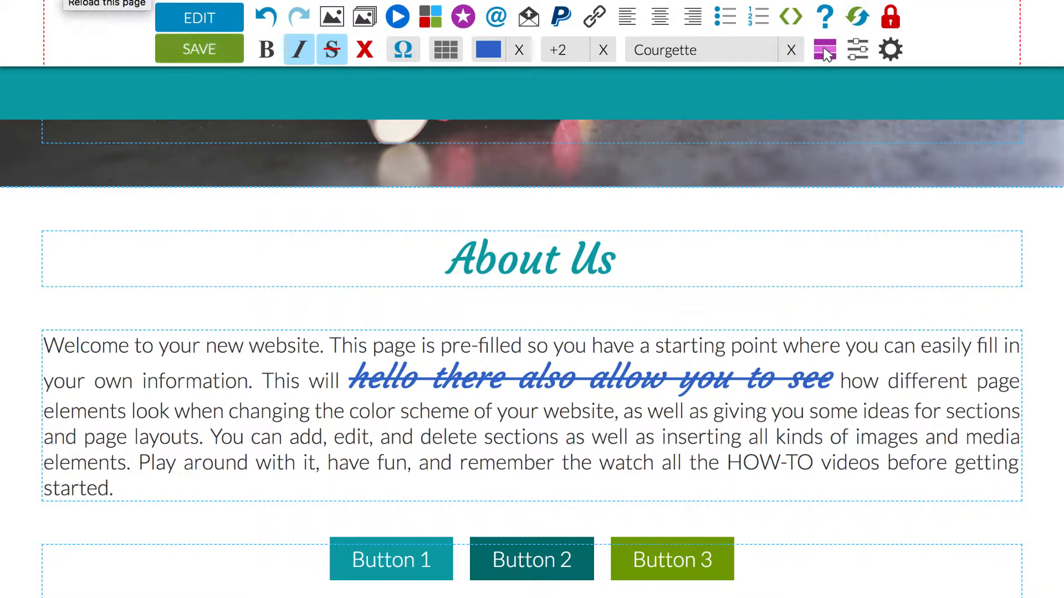
click(62, 0)
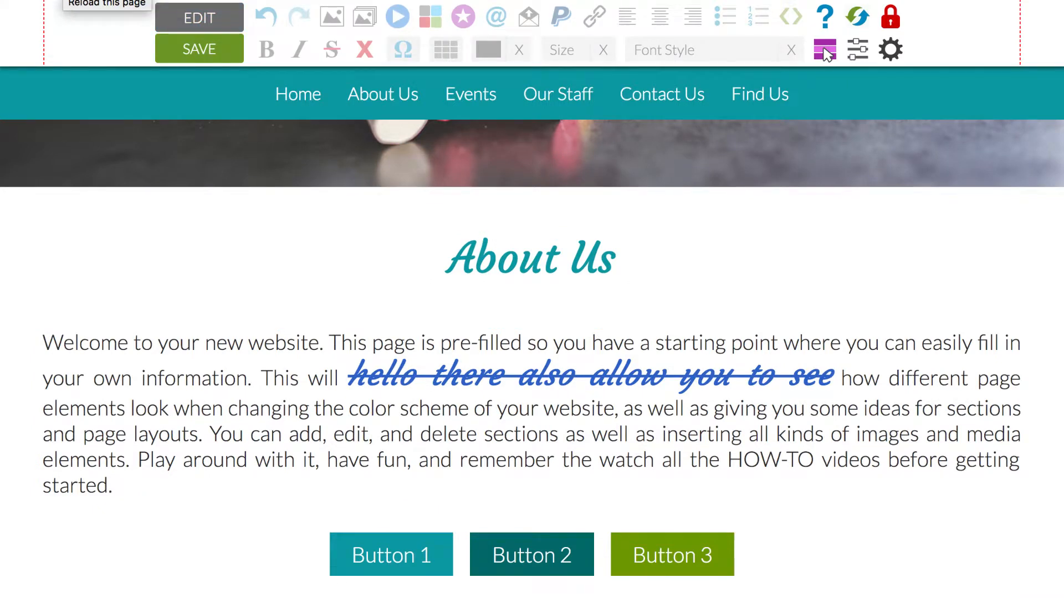
click(202, 19)
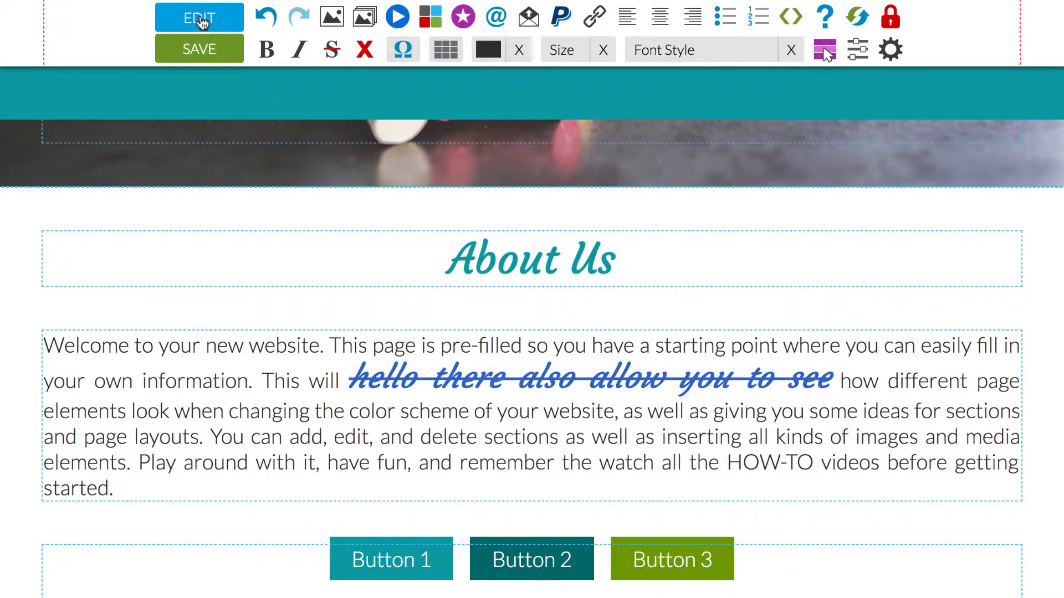
click(726, 60)
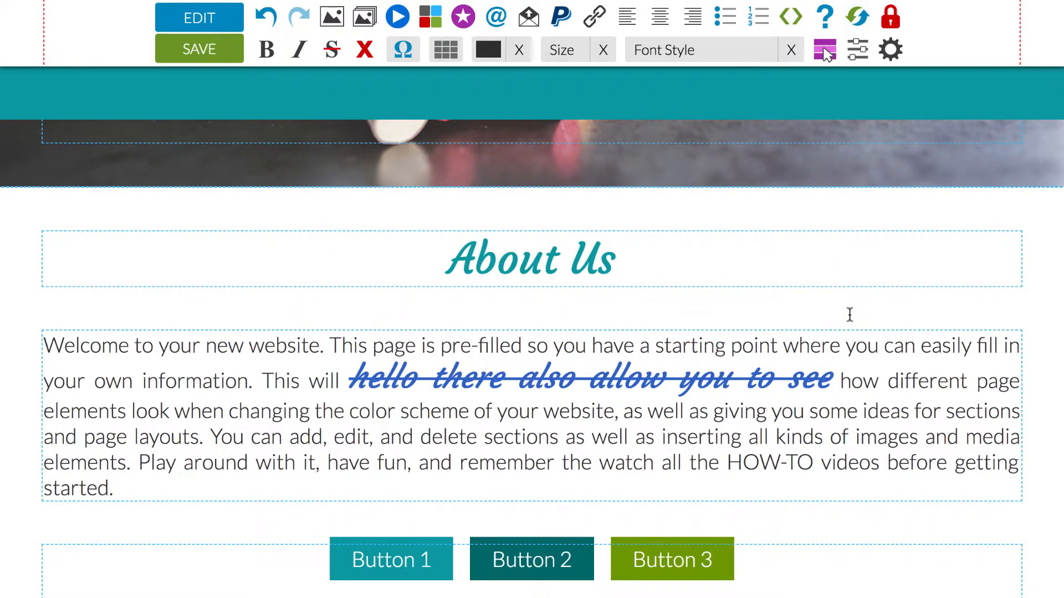
- Left-align the welcome paragraph below the About Us heading
scroll(849, 315, down, 10)
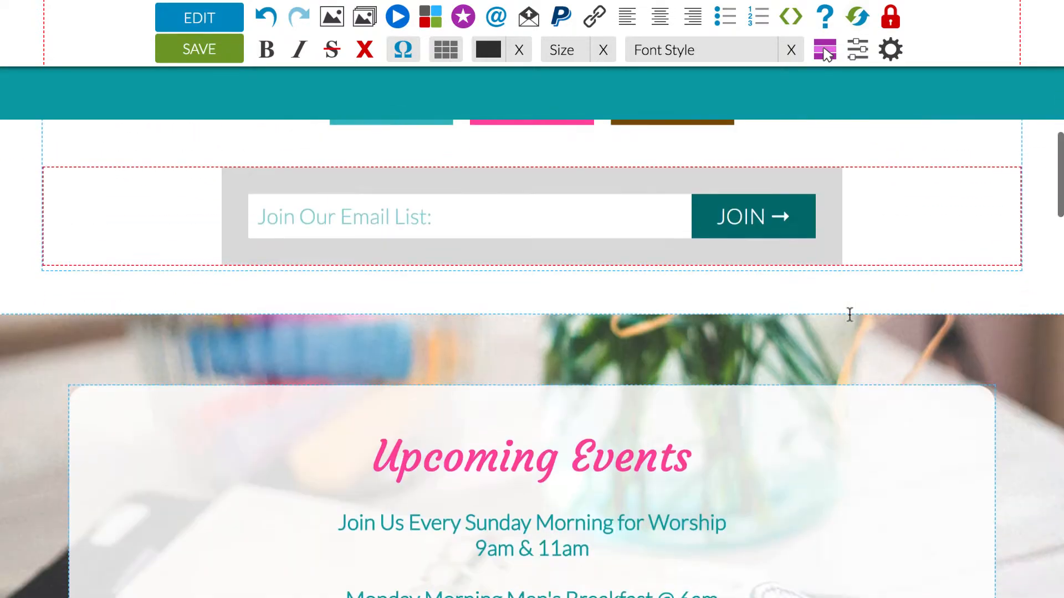
scroll(849, 315, down, 15)
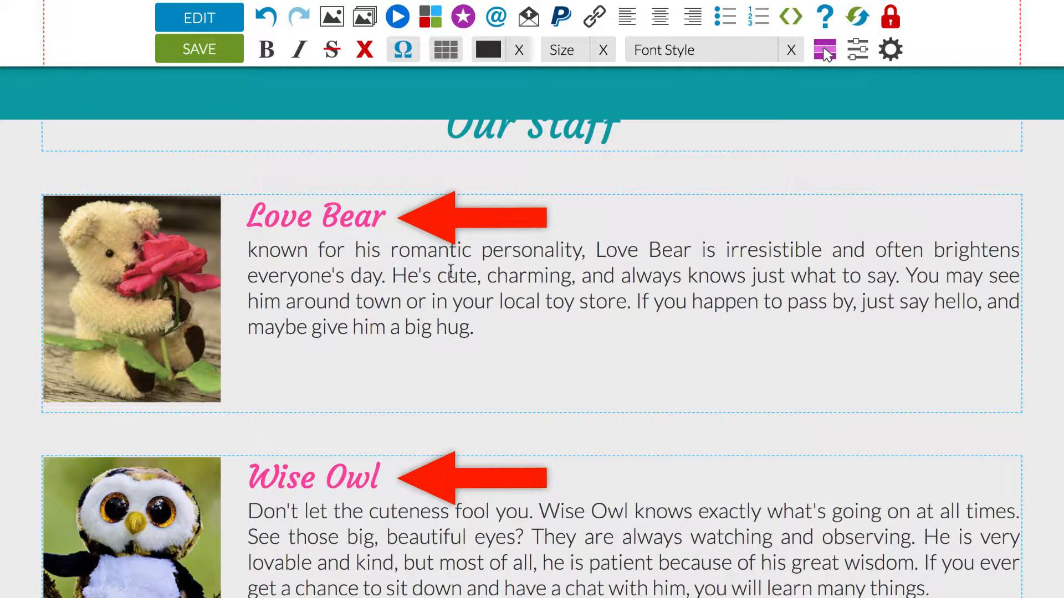
scroll(450, 272, up, 10)
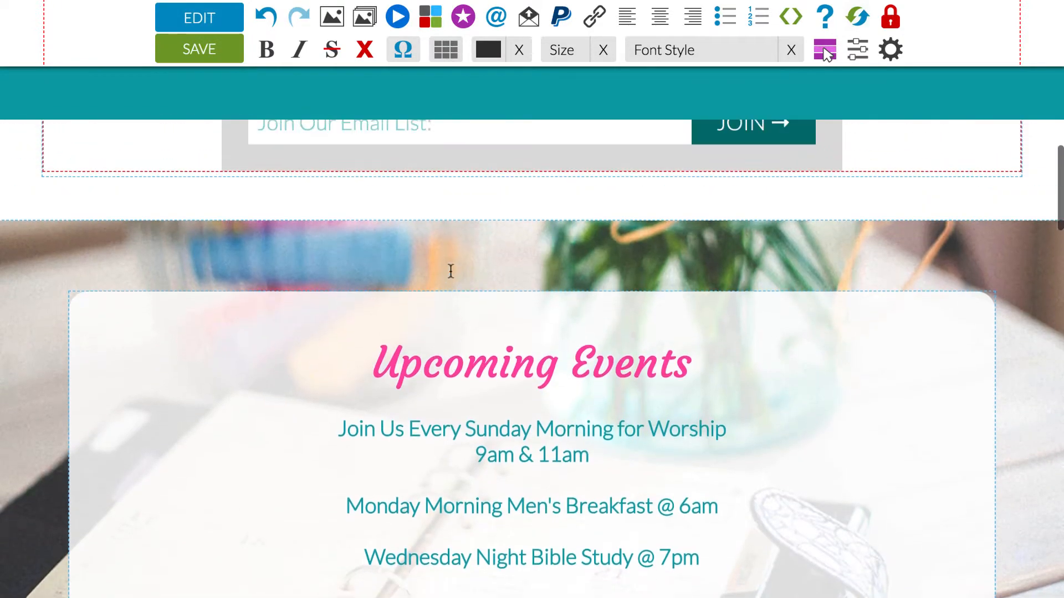
scroll(450, 271, up, 5)
click(215, 354)
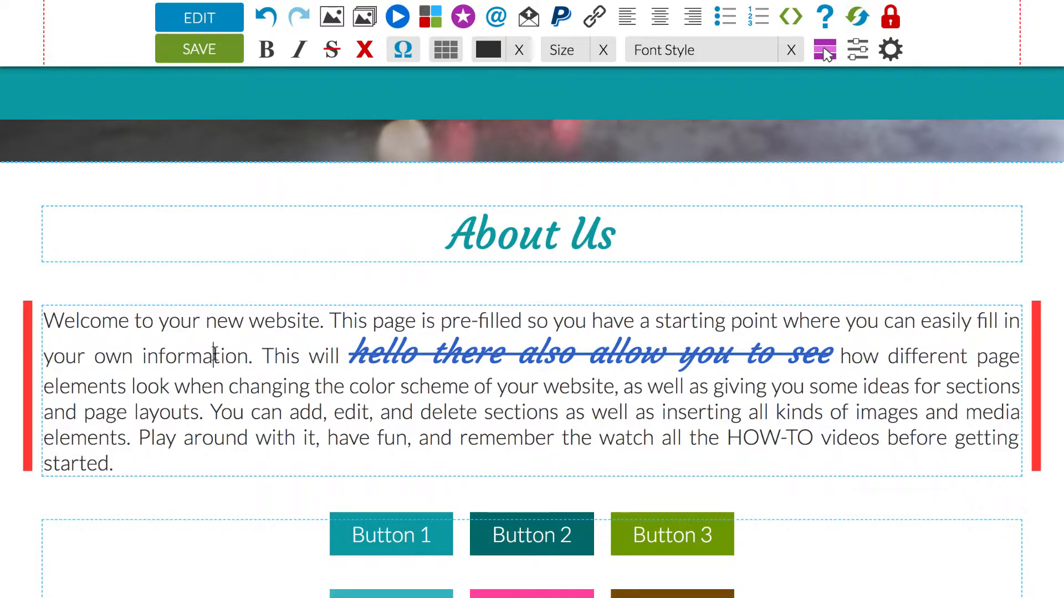
click(625, 19)
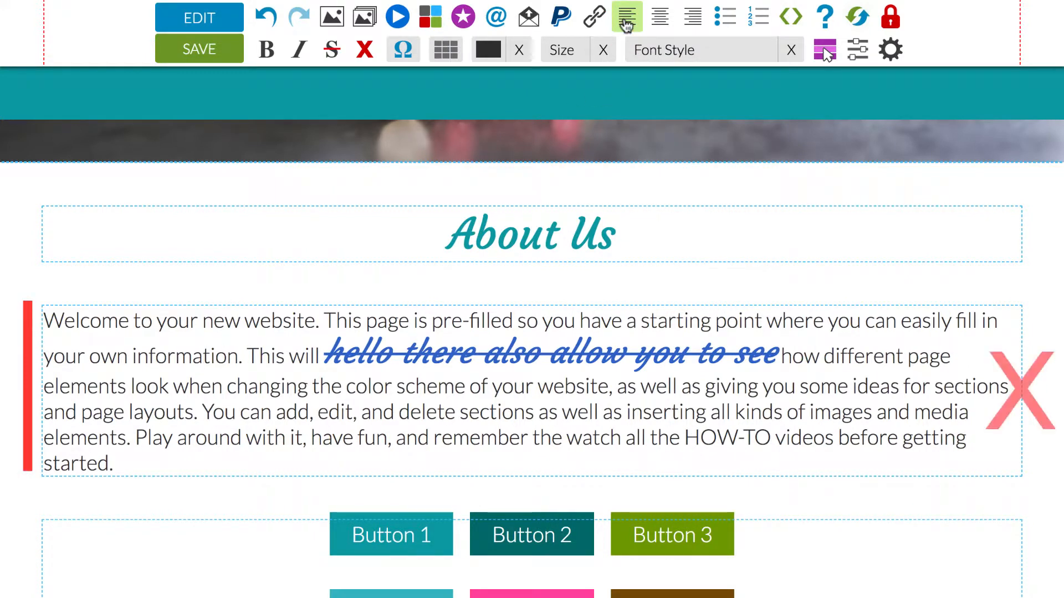
- Try right and center alignment on the welcome paragraph, and clear the alignment so its text is justified
click(691, 19)
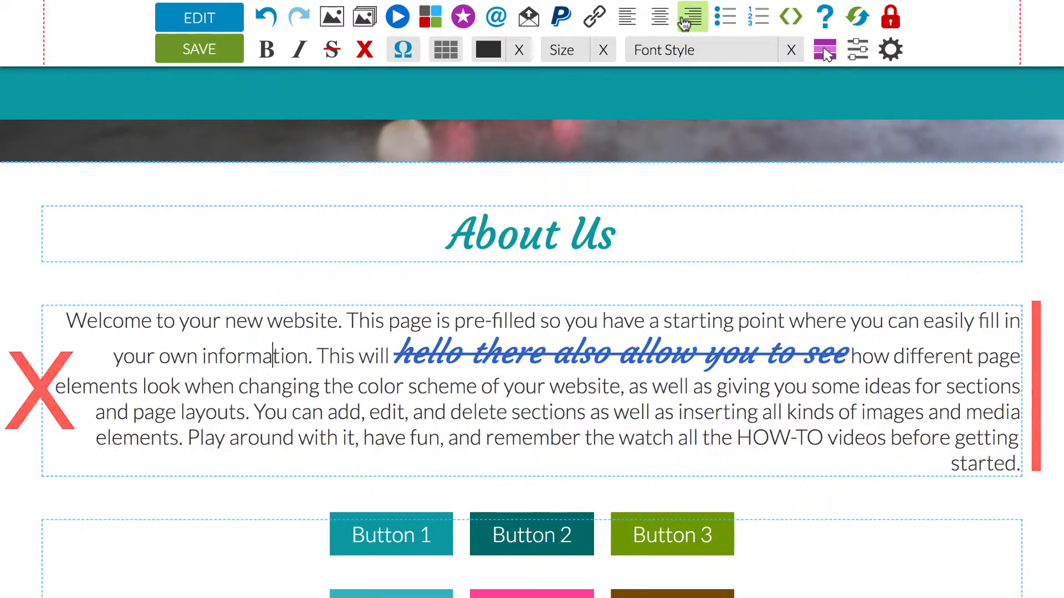
click(660, 22)
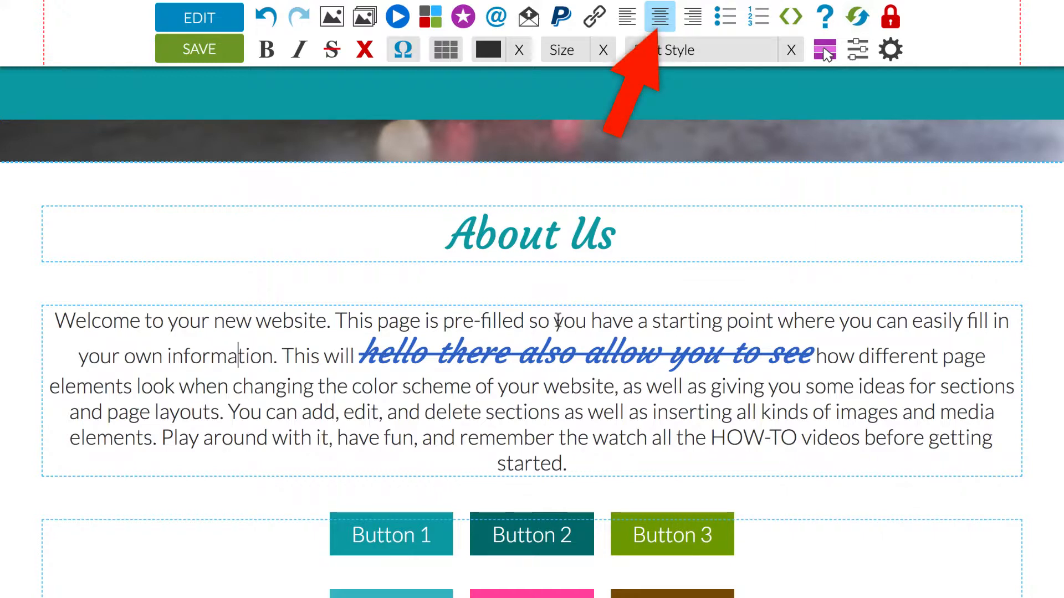
click(664, 23)
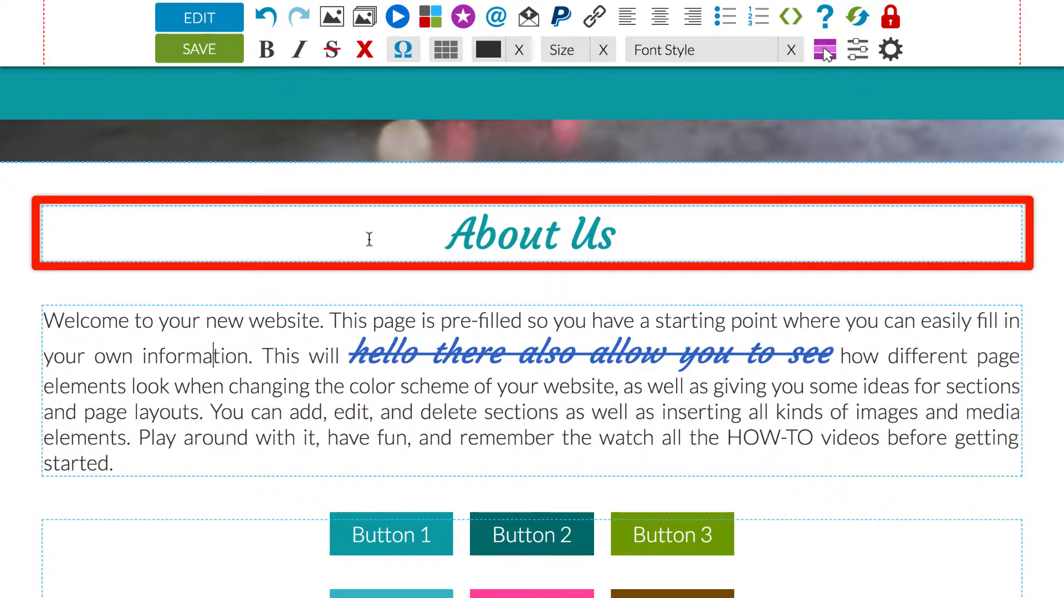
- Try left and right alignment on the About Us heading, and center it again
click(394, 231)
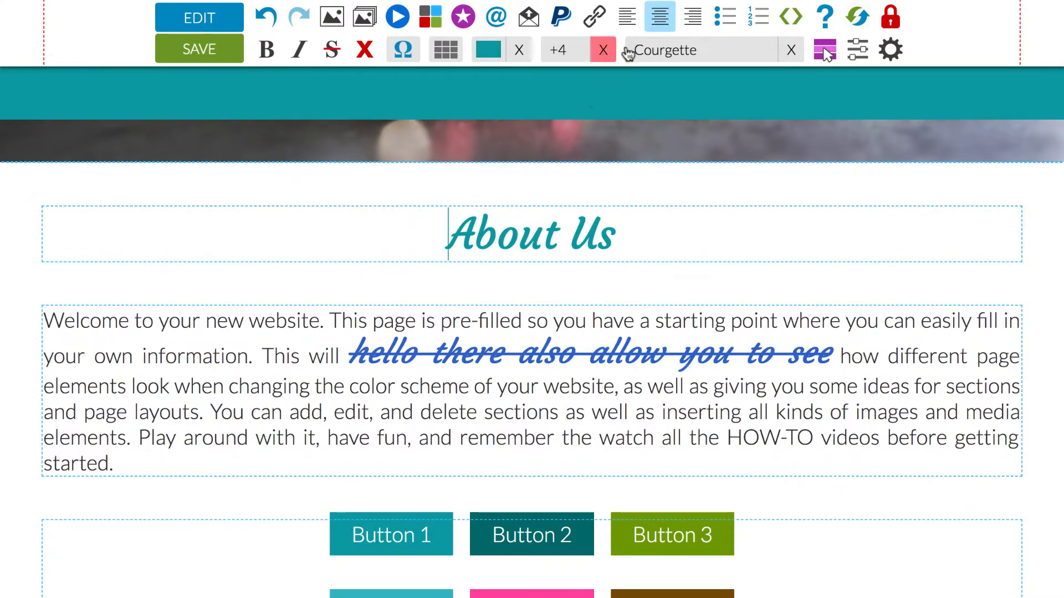
click(627, 16)
click(692, 17)
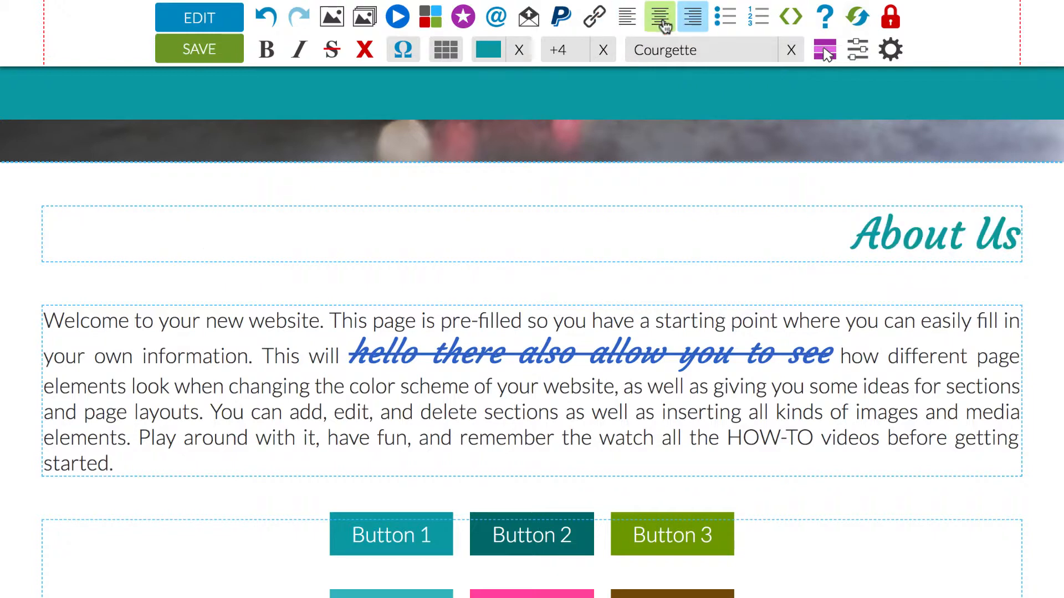
click(663, 22)
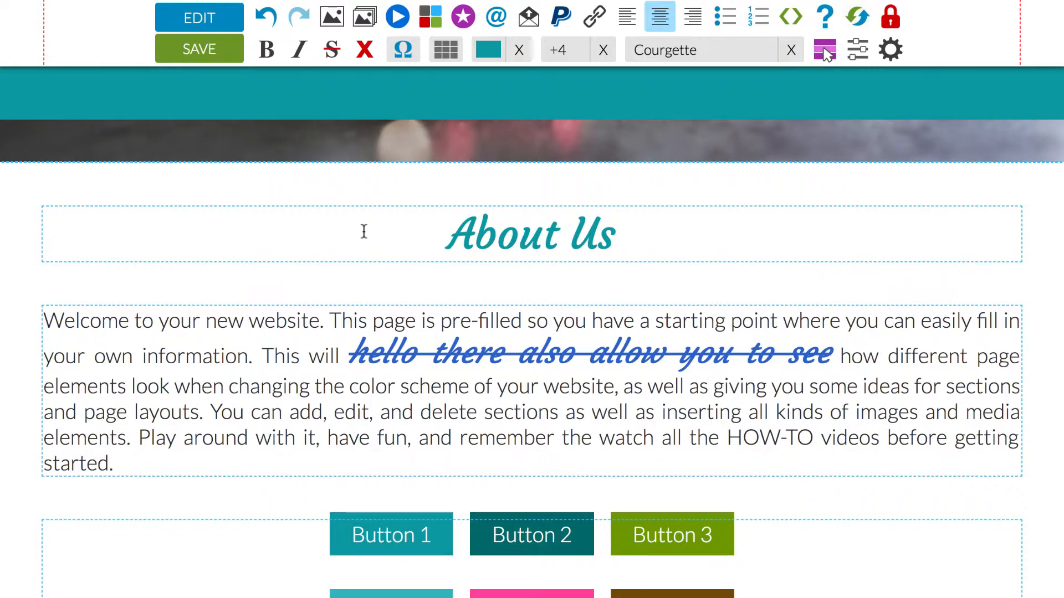
- Add the lines cars, planes, trains and boats below the welcome paragraph, each on its own line
click(167, 459)
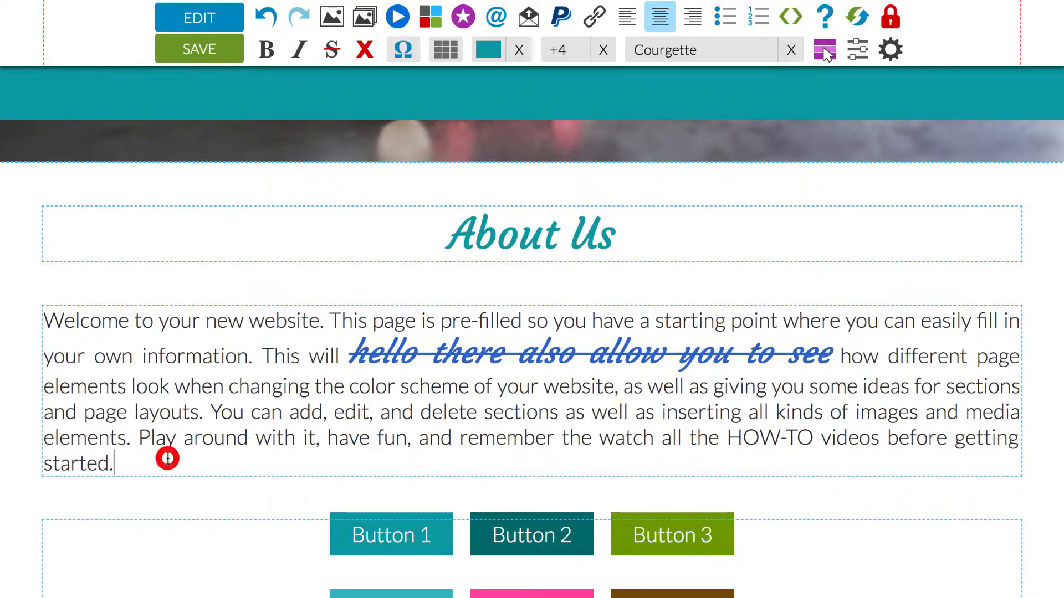
key(Return)
text(ca)
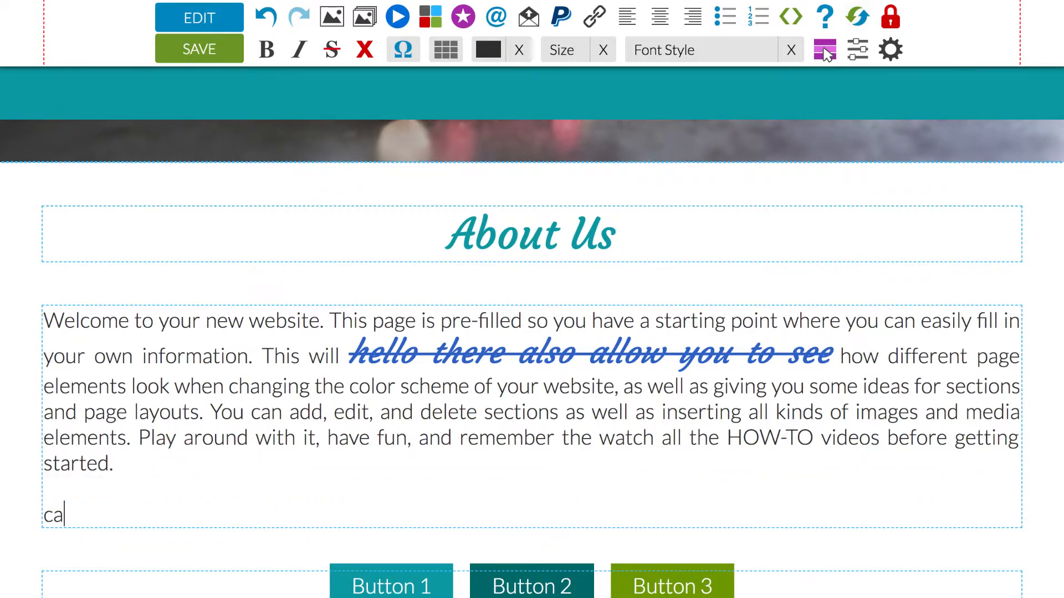
text(rs)
key(Return)
text(plan)
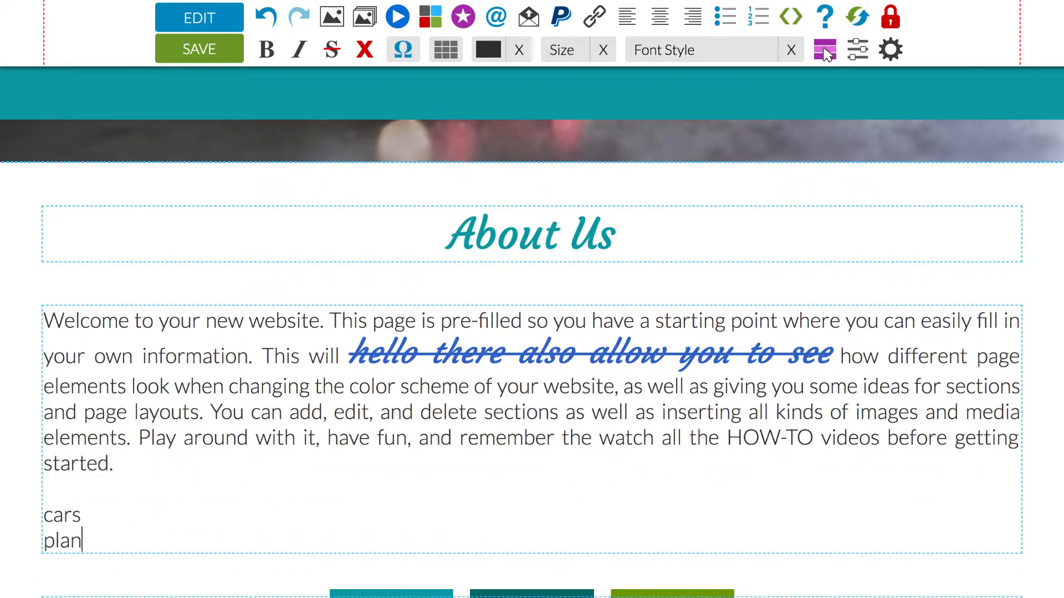
text(es)
key(Return)
text(train)
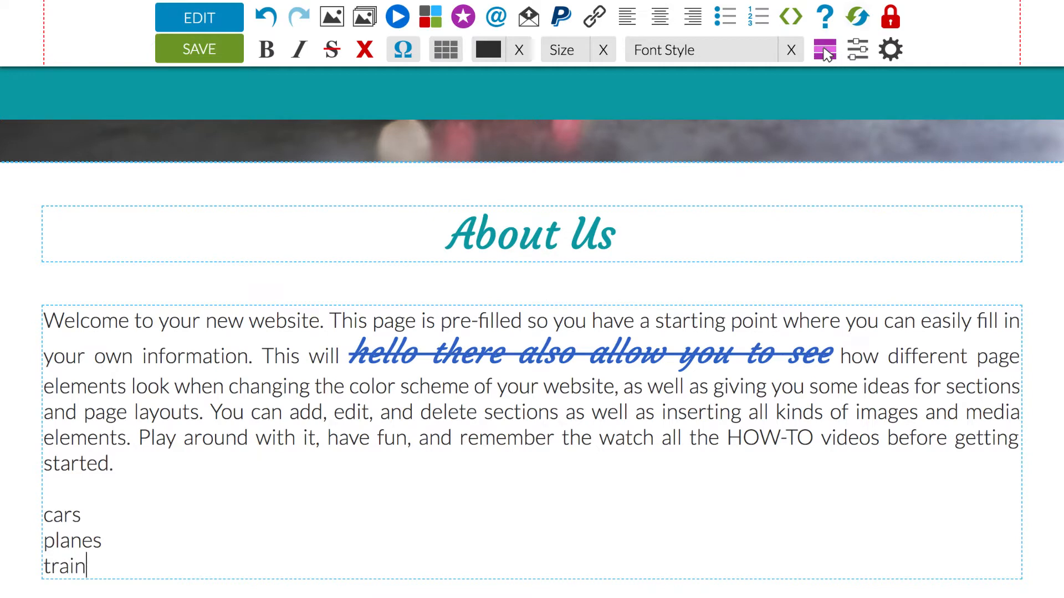
text(s)
key(Return)
text(boat)
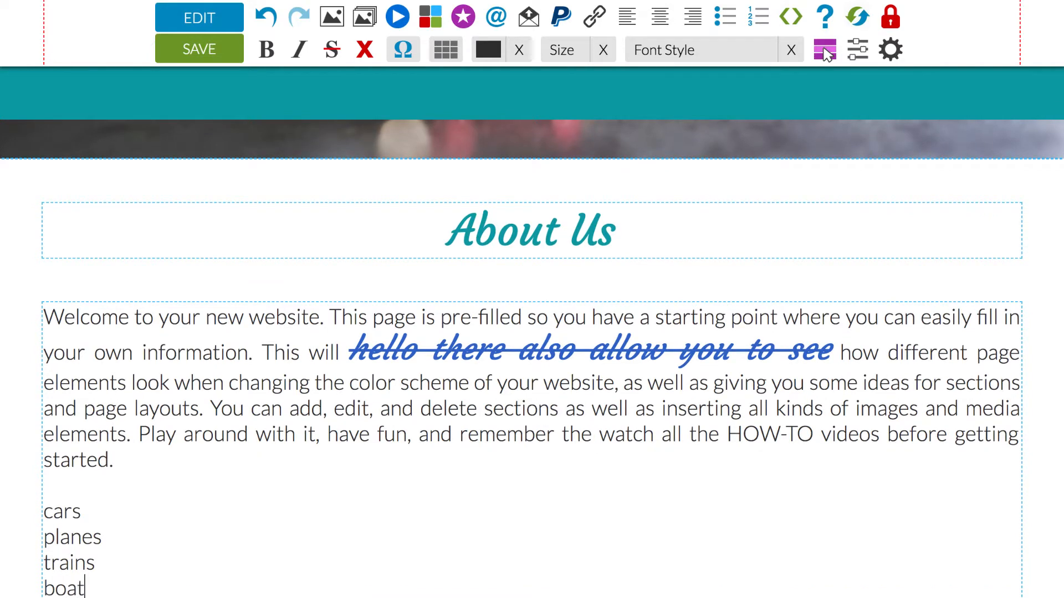
text(s)
- Format the lines from cars to boats as a bulleted list and as a numbered list, and remove the list formatting
scroll(172, 443, down, 3)
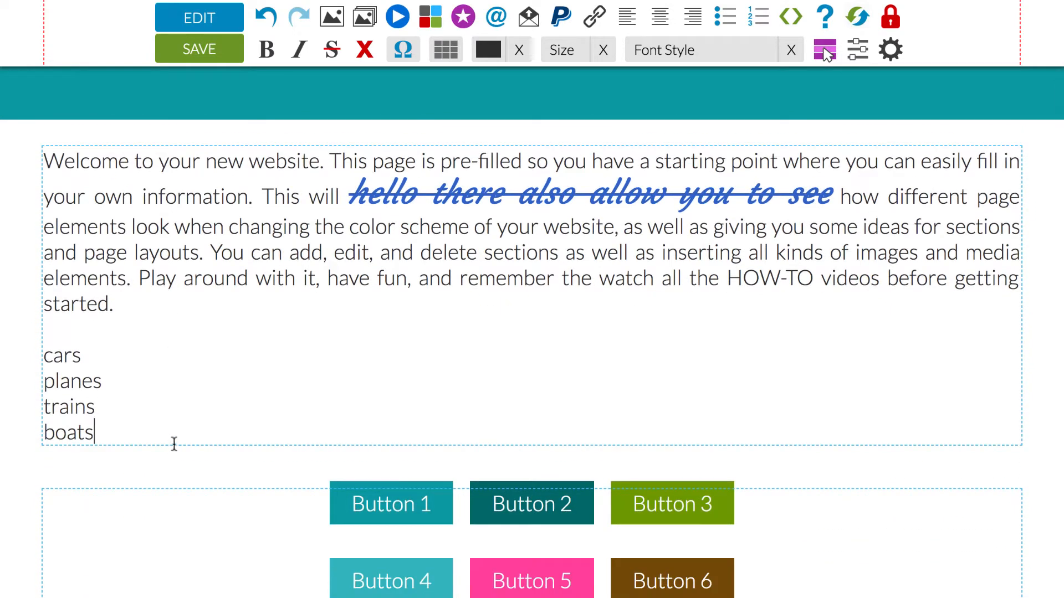
mouse_move(118, 435)
mouse_down()
mouse_move(89, 388)
mouse_move(48, 357)
mouse_up()
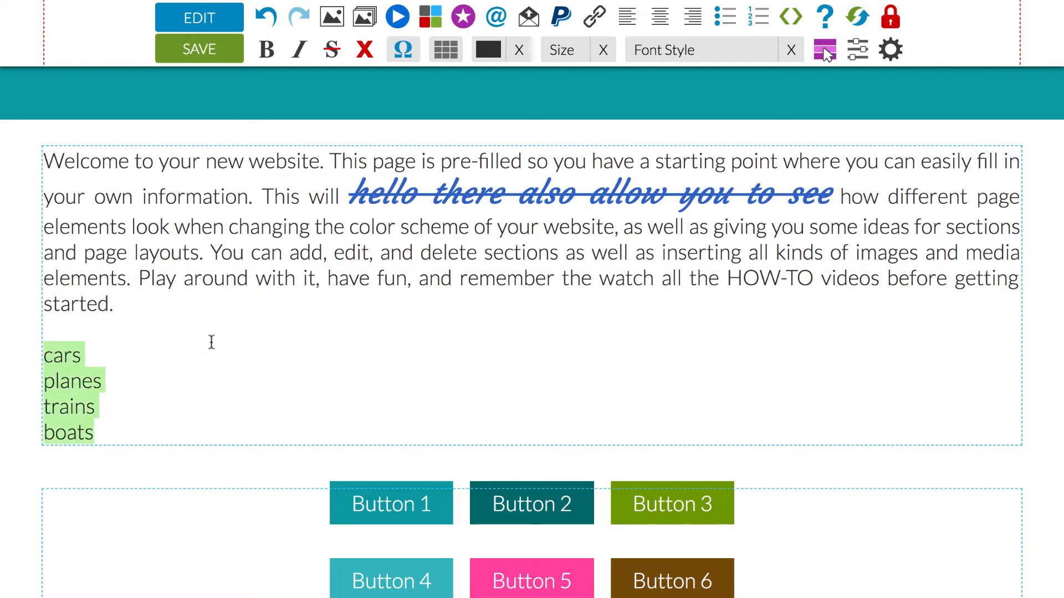
click(726, 17)
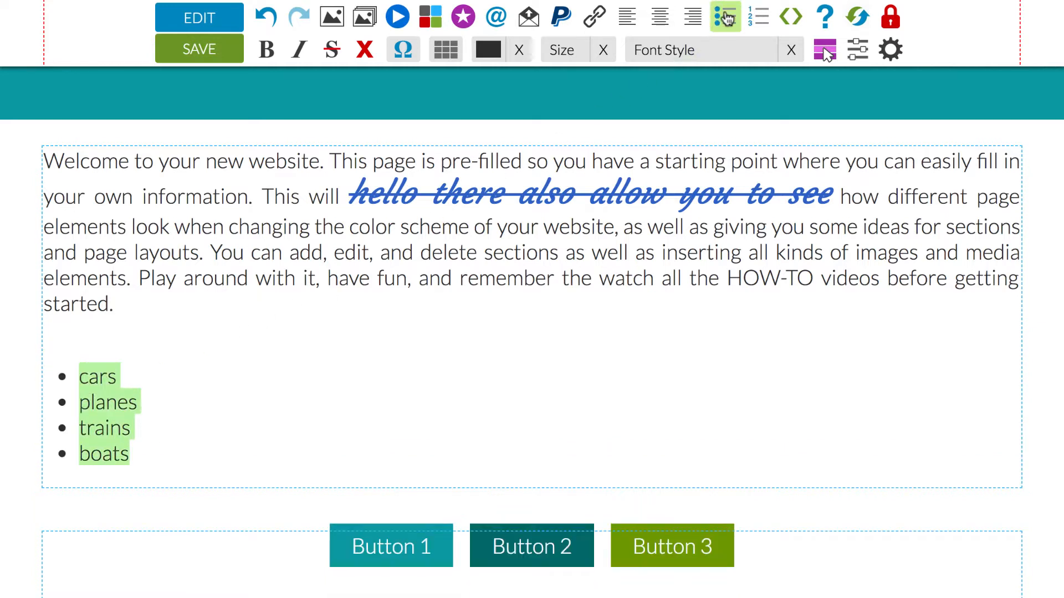
click(758, 17)
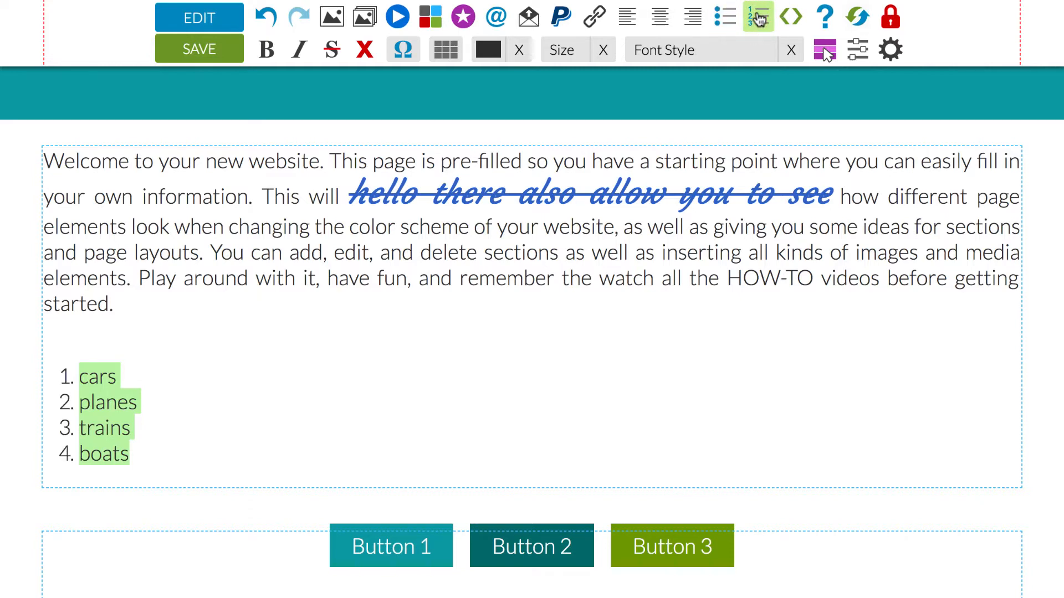
click(759, 18)
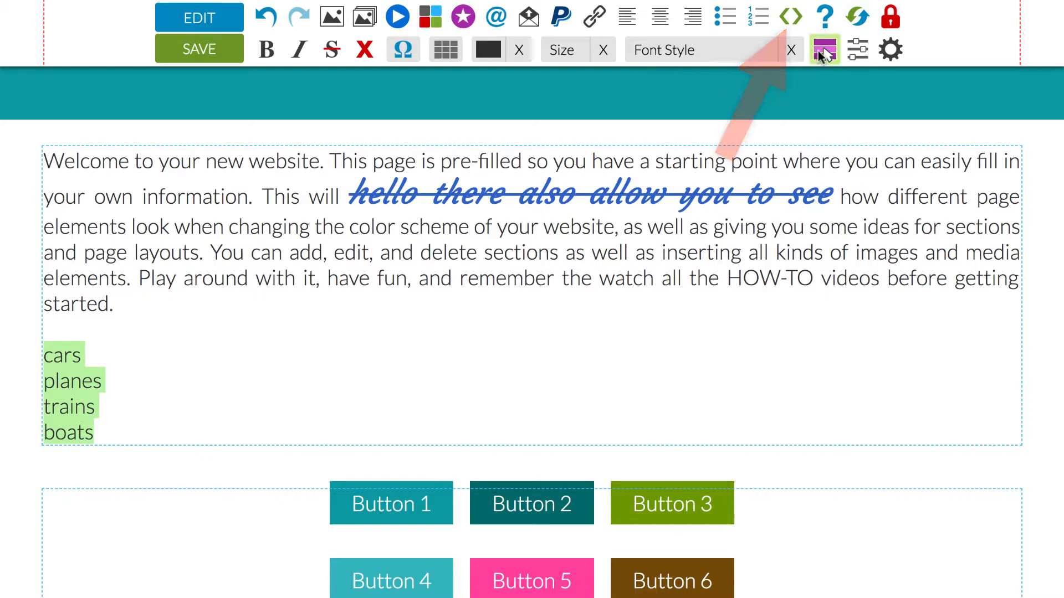
- View the page's HTML code with its search and replace tool and the custom CSS code, and close the code editor
click(791, 17)
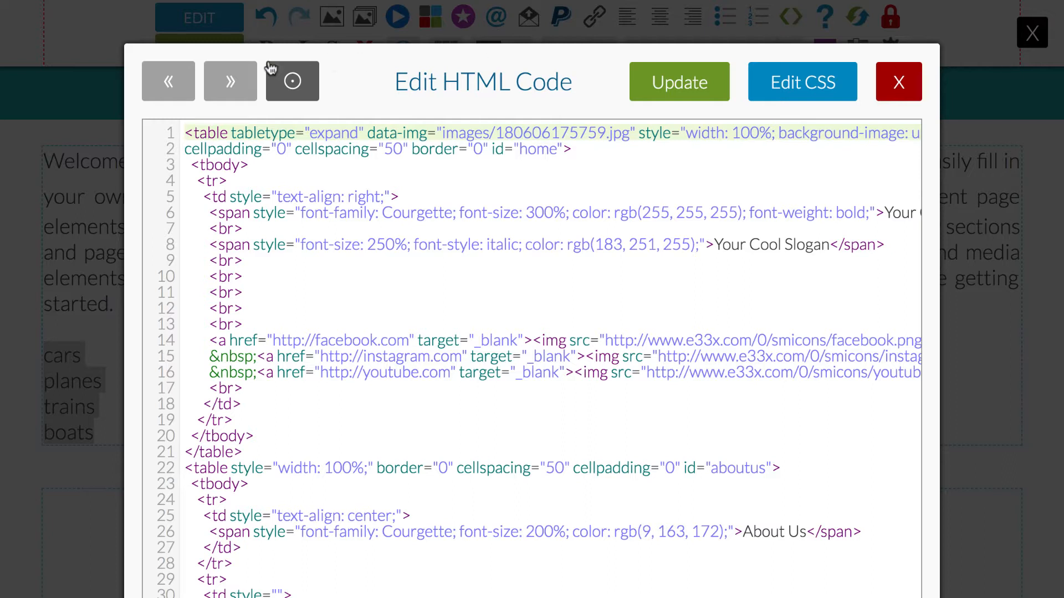
click(291, 80)
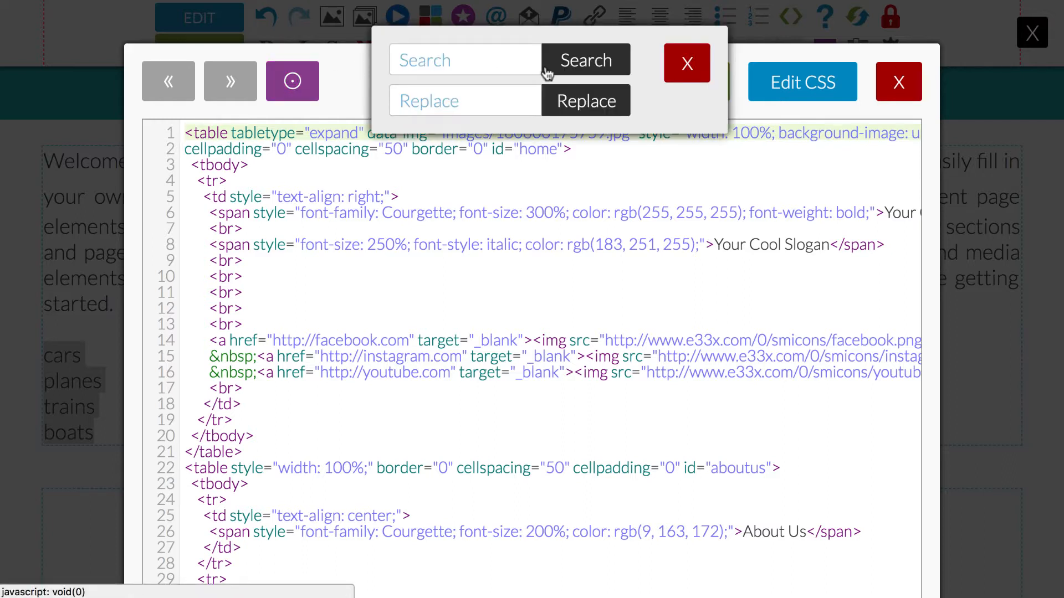
click(689, 65)
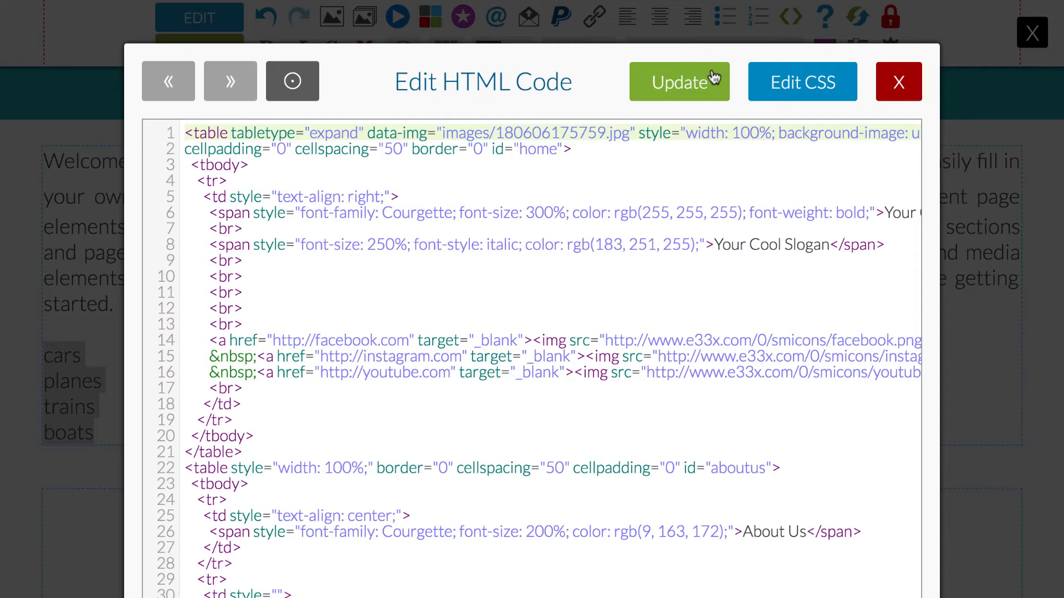
click(796, 82)
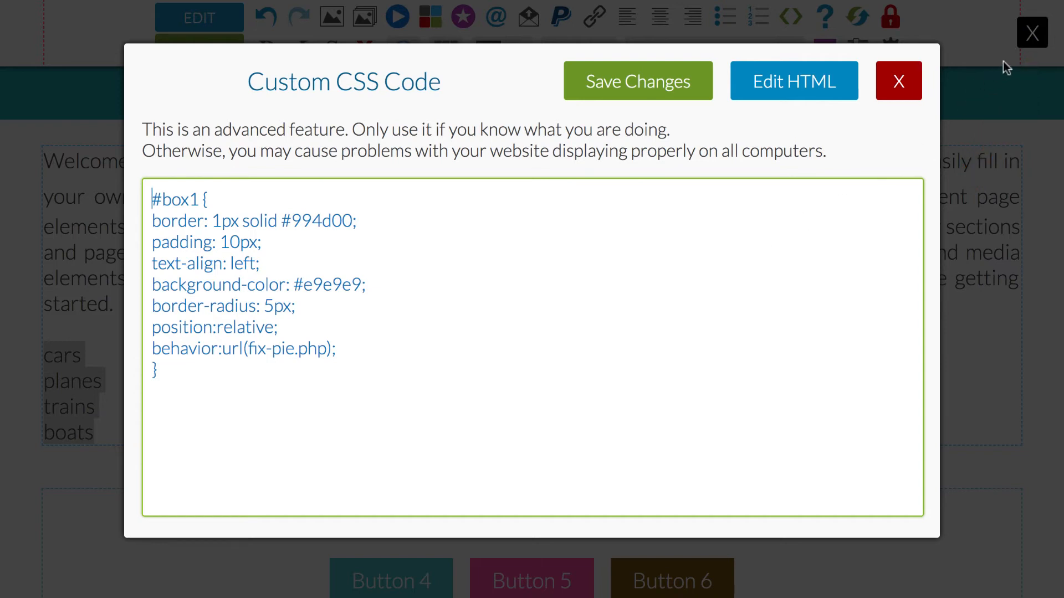
click(1032, 35)
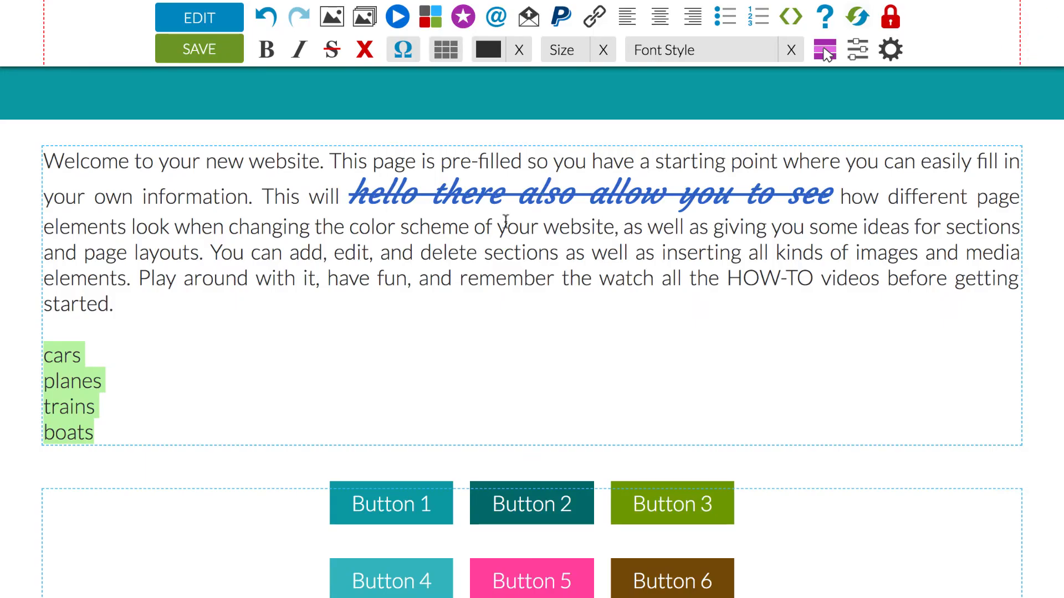
- Undo the recent edits one at a time until only the line cars remains below the welcome paragraph
click(492, 237)
scroll(492, 237, up, 2)
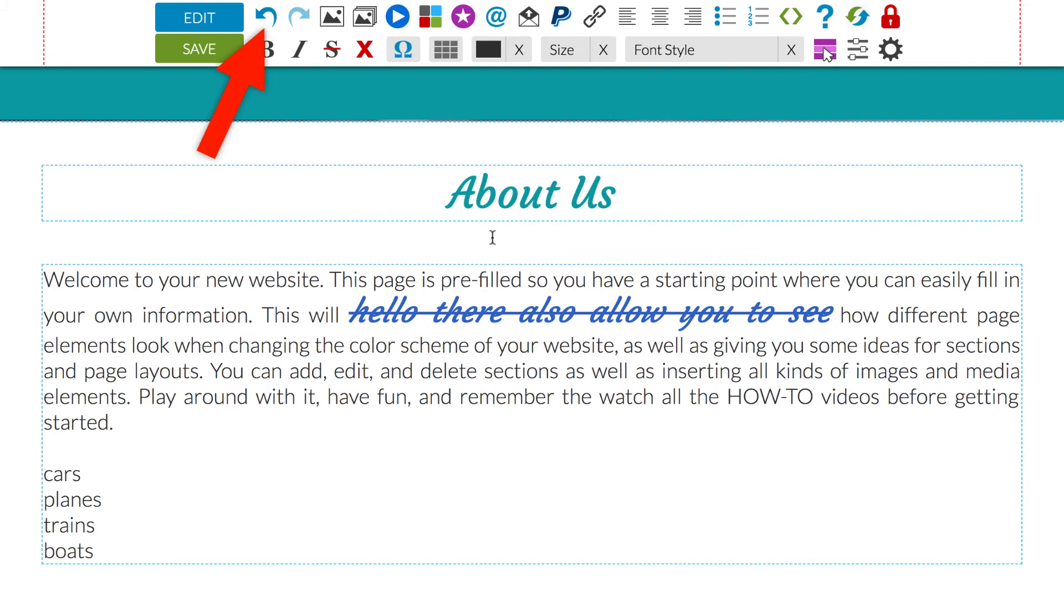
click(271, 22)
click(275, 26)
click(275, 26)
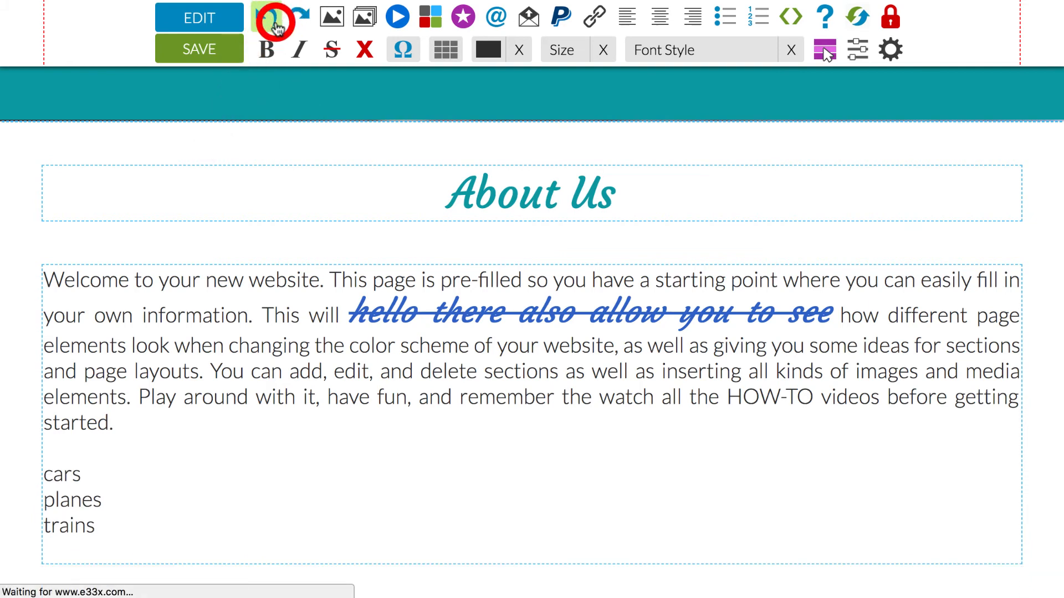
click(275, 27)
click(276, 26)
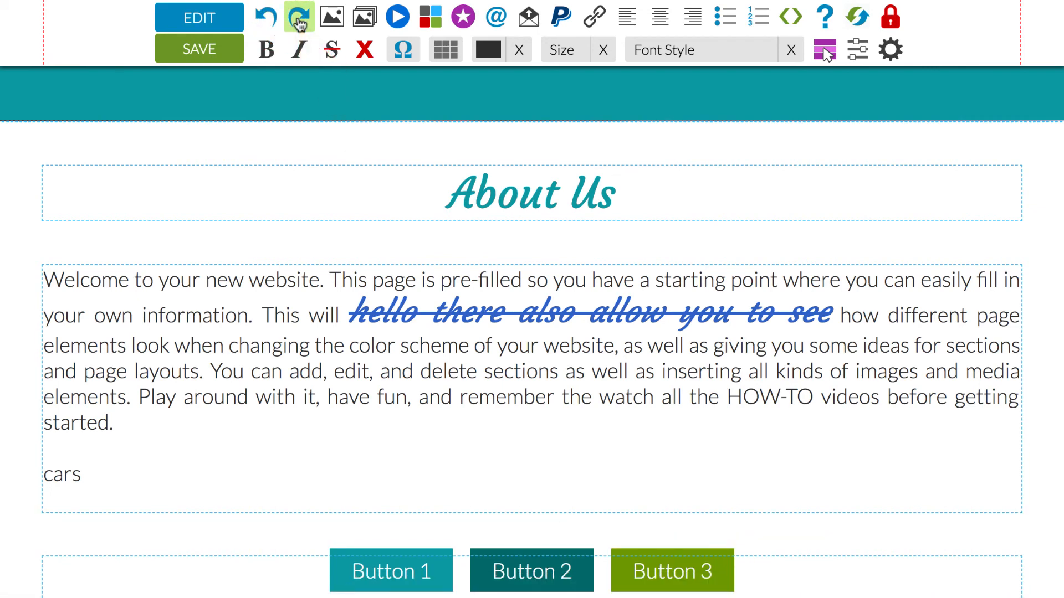
- Redo the undone edits until cars, planes, trains and boats are back as plain lines without list formatting
click(298, 20)
click(298, 20)
click(298, 20)
click(298, 20)
click(299, 21)
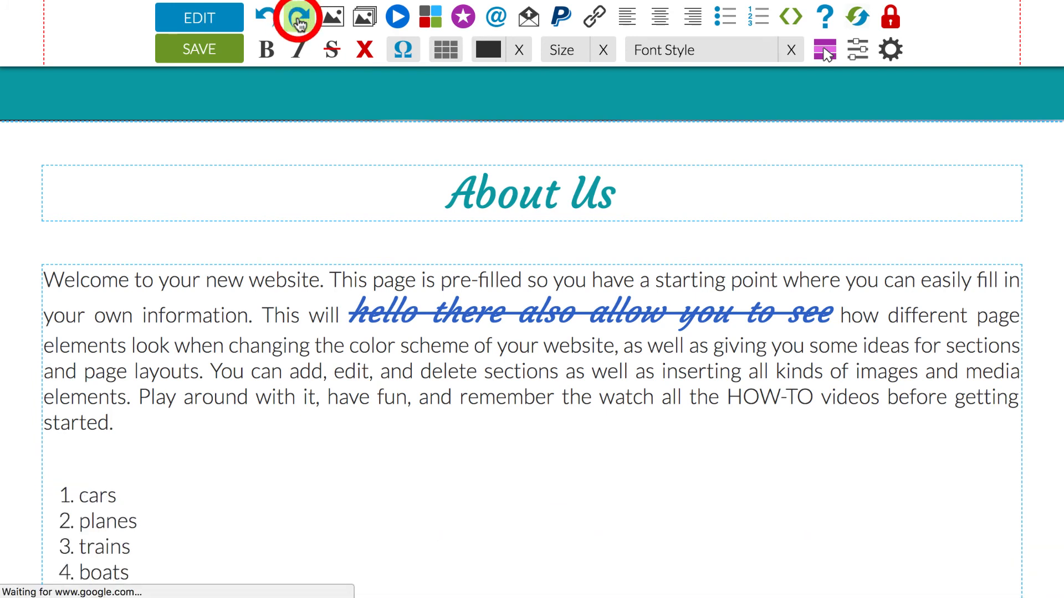
click(300, 21)
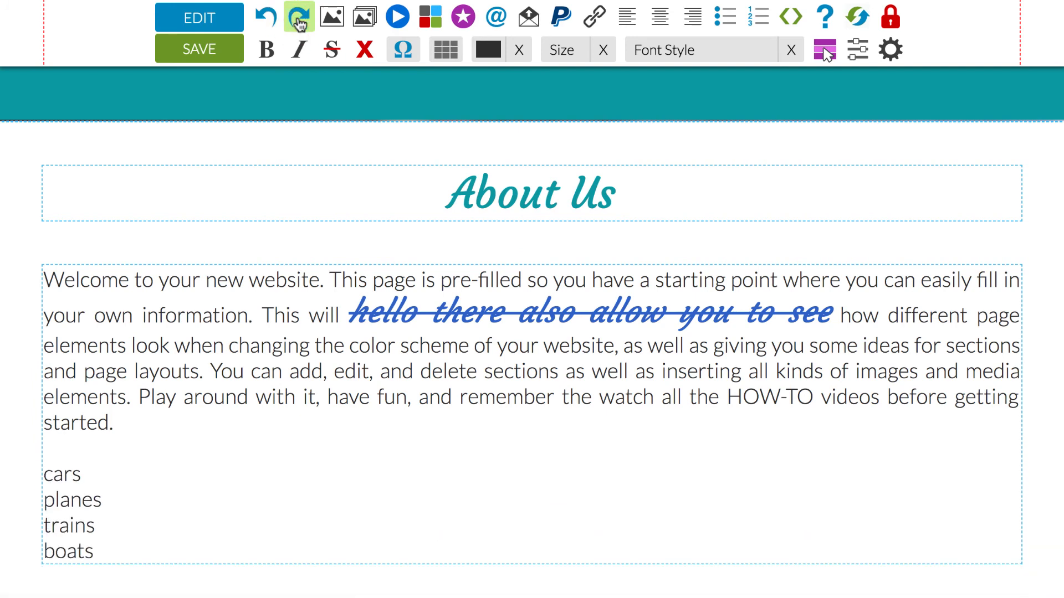